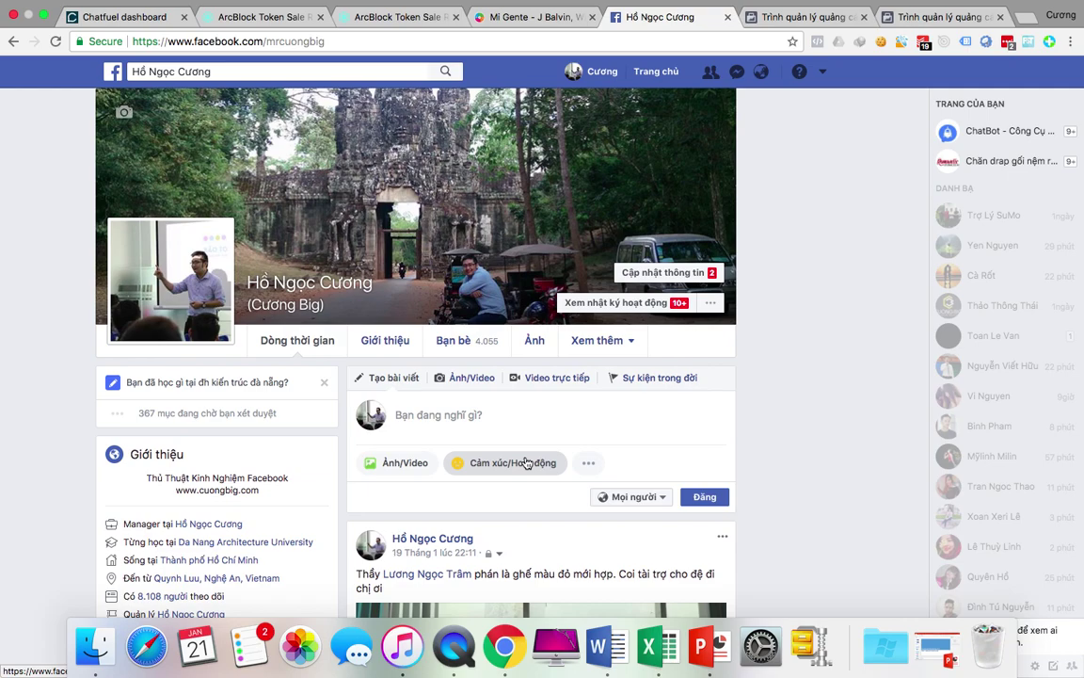
Create a new campaign with the Lưu lượng truy cập objective, name it cuongbig and continue to the ad group settings
left_click(786, 17)
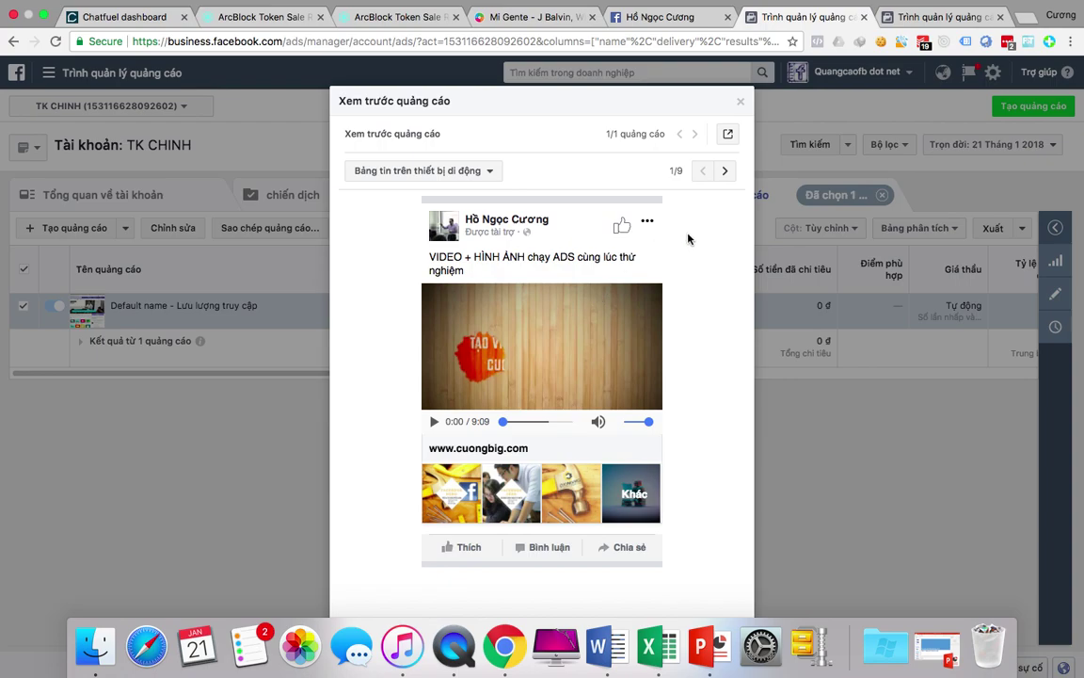
left_click(923, 19)
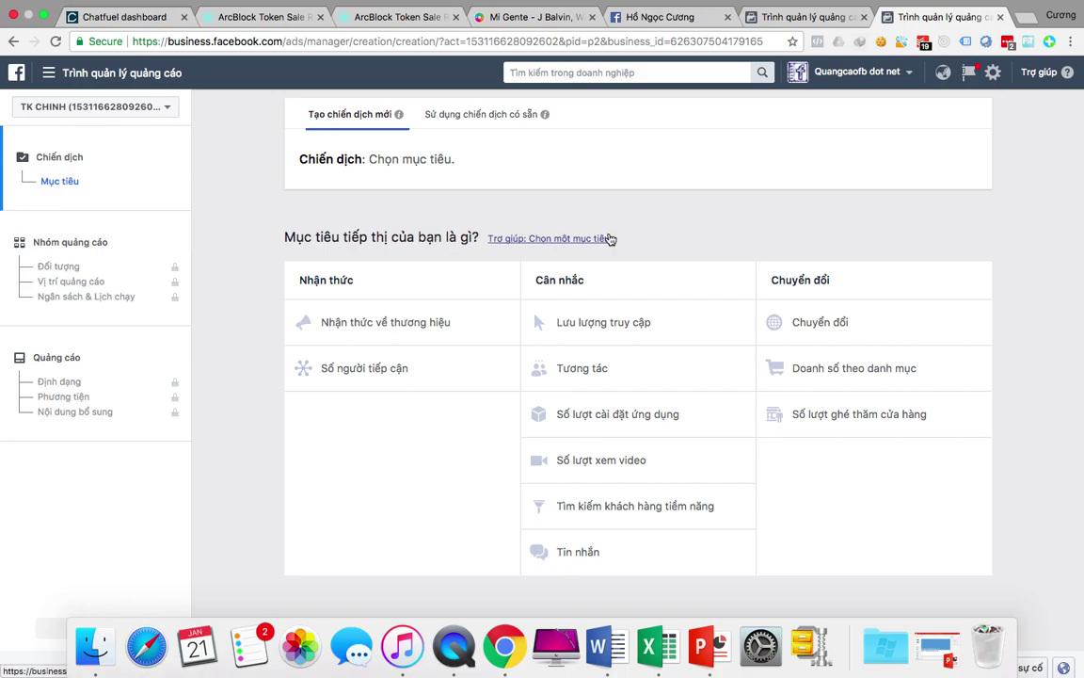
left_click(606, 337)
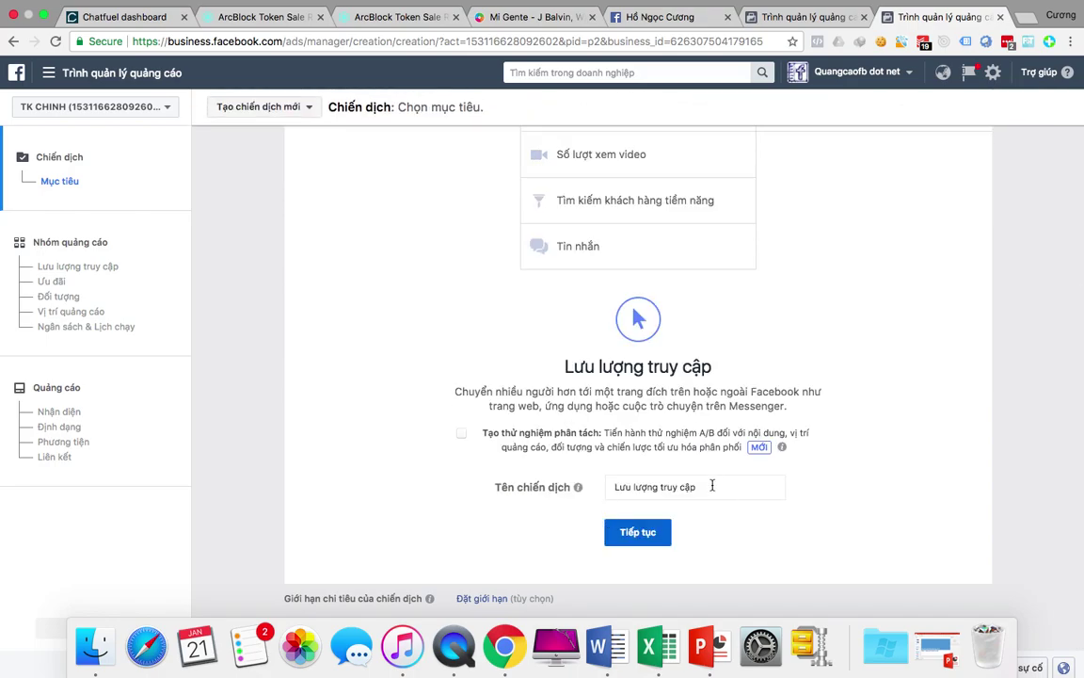
triple_click(712, 485)
type("cuongbig")
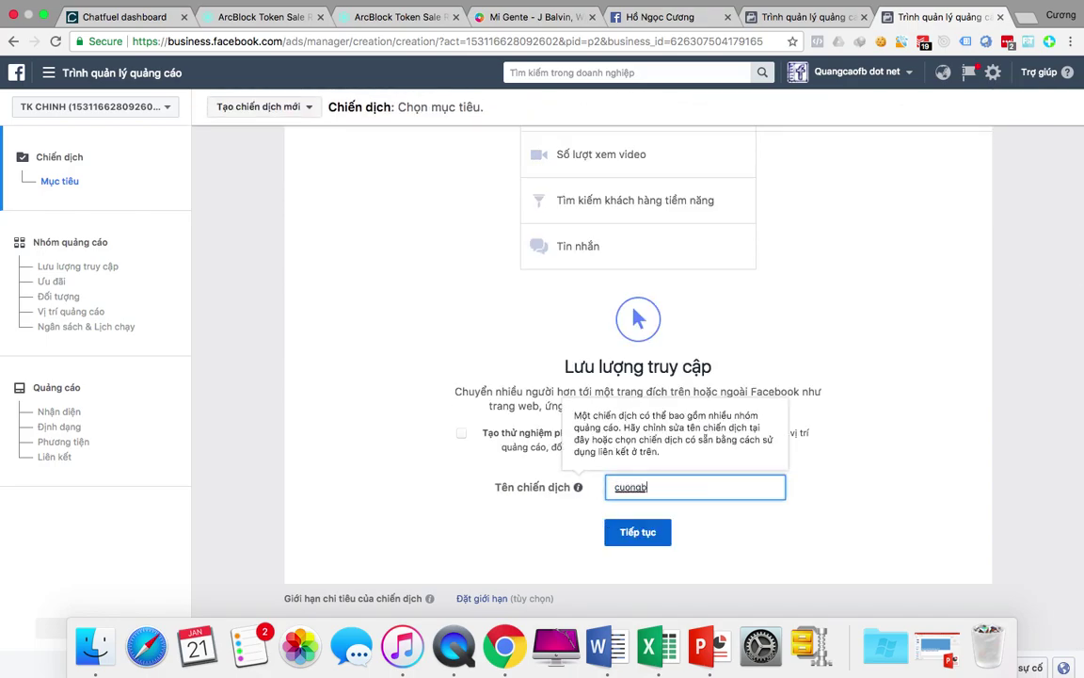
left_click(739, 541)
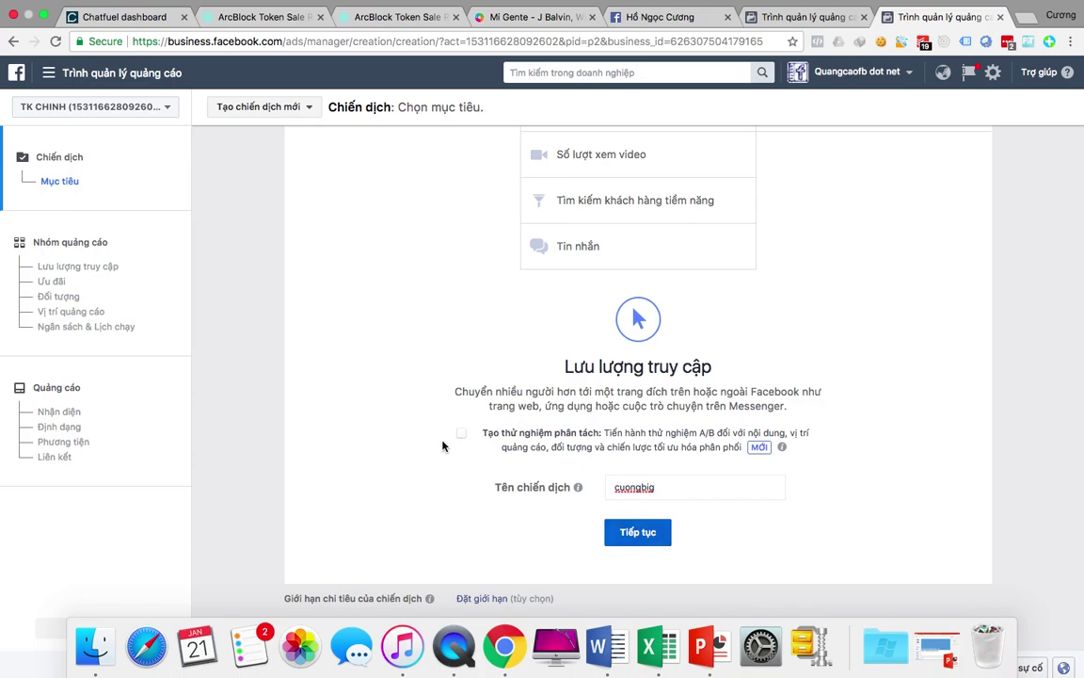
left_click(639, 532)
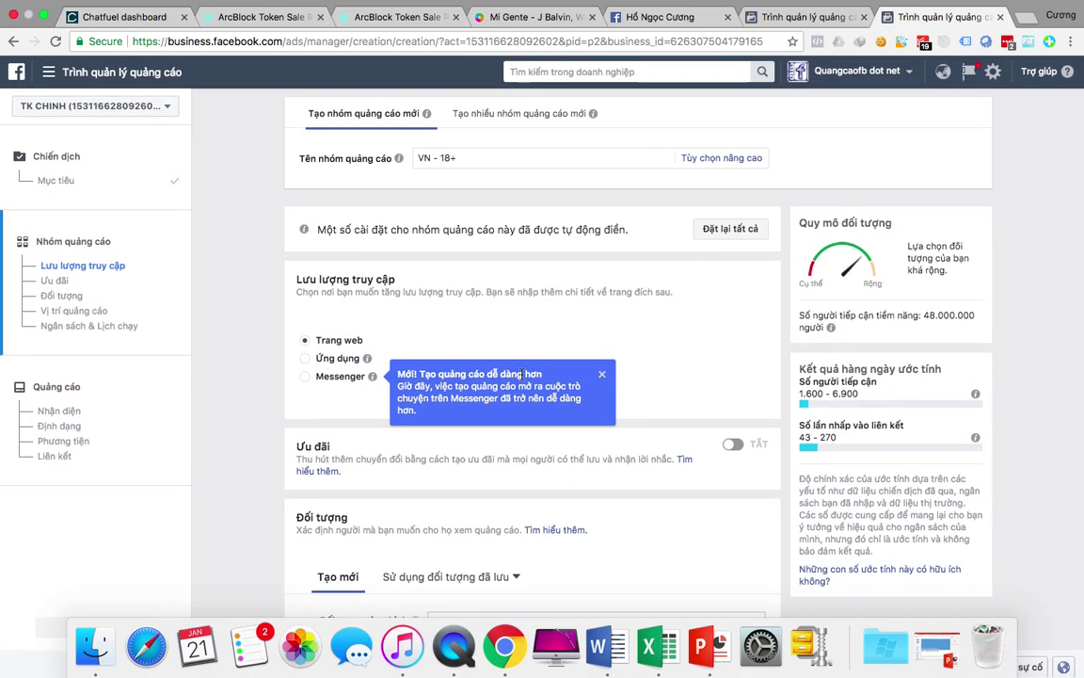
Set the ad's format to Bộ sưu tập and look over the full-screen experience templates
left_click(59, 384)
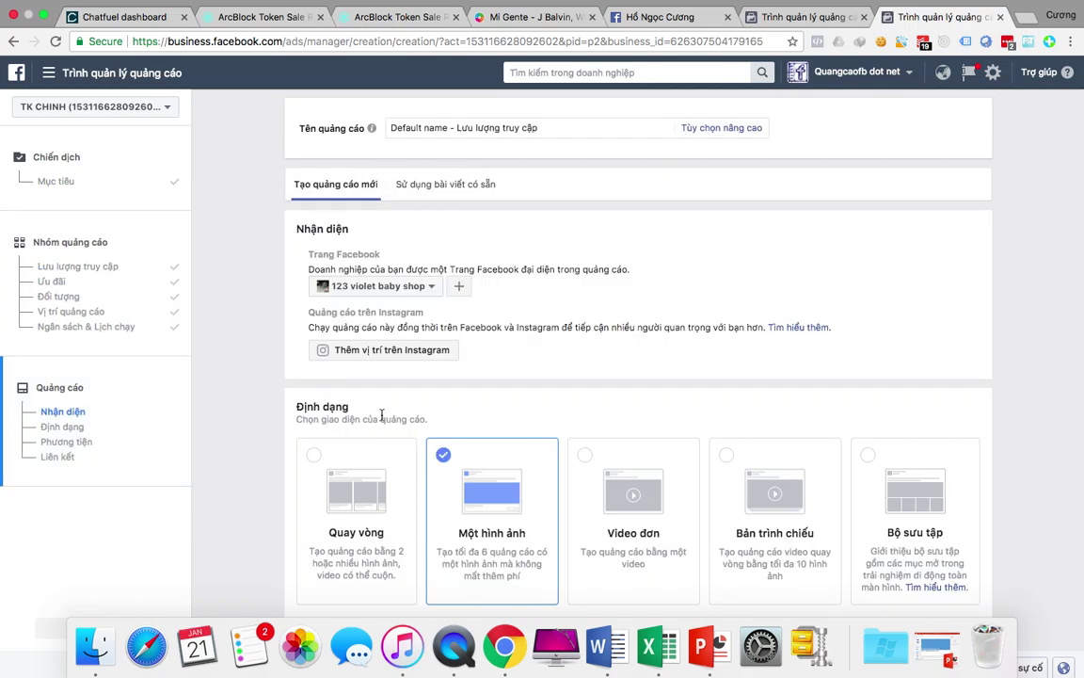
scroll(305, 484, "down", 5)
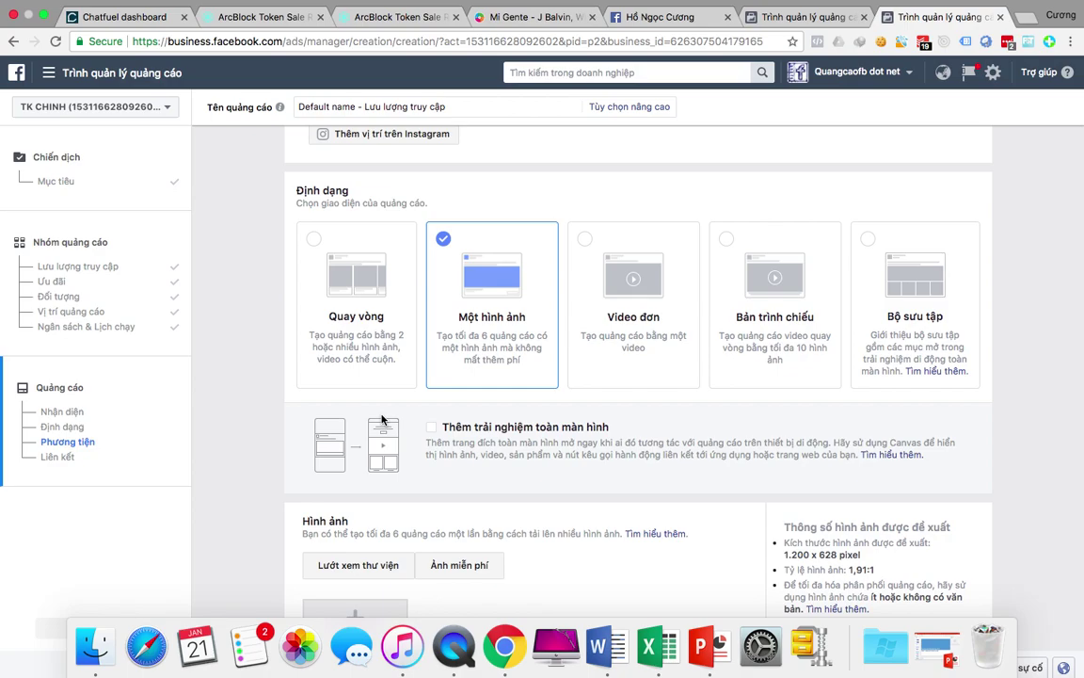
left_click(900, 299)
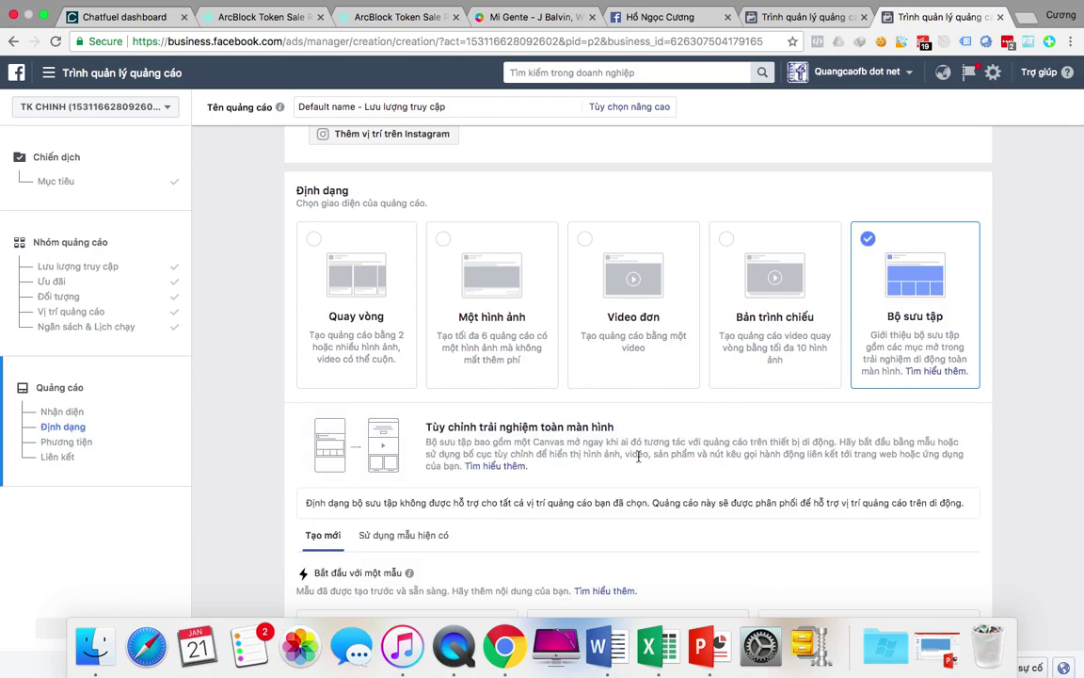
scroll(638, 457, "down", 3)
scroll(638, 456, "down", 5)
scroll(638, 461, "up", 1)
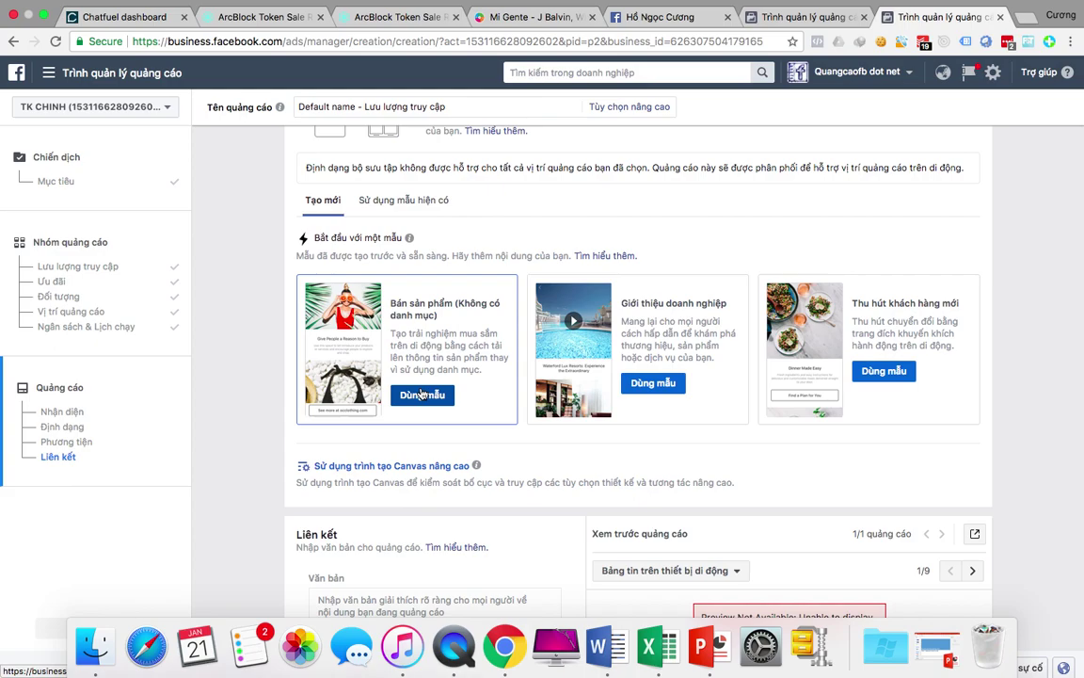
Search the Facebook pages for "hồ" and set the advertiser's own named page as the ad's identity
scroll(421, 394, "up", 10)
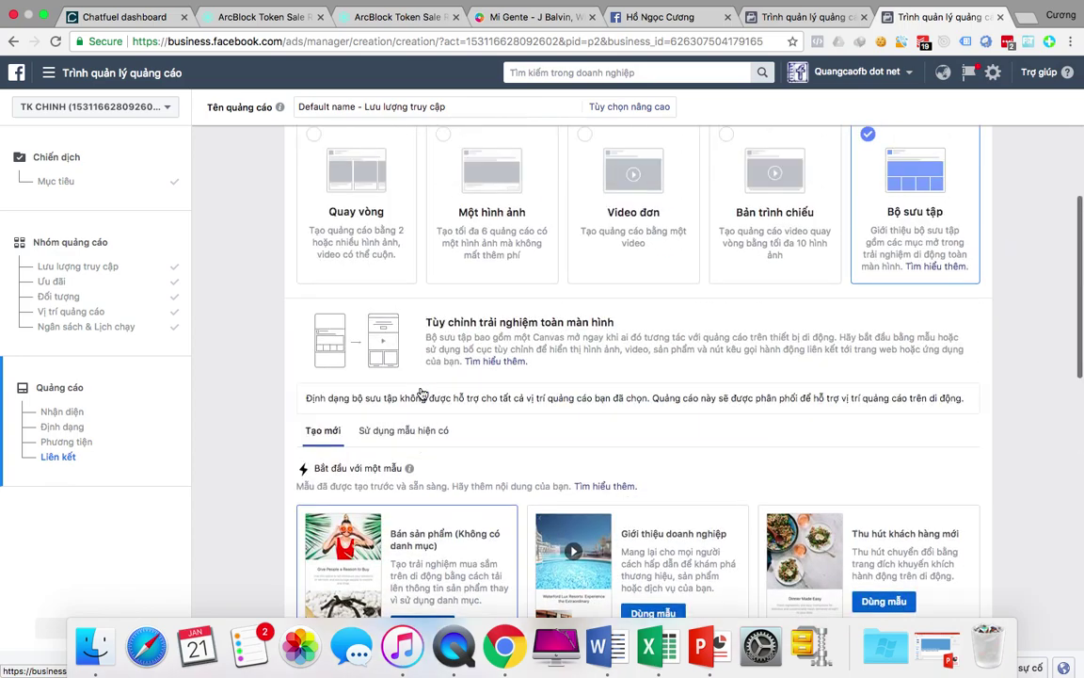
left_click(410, 287)
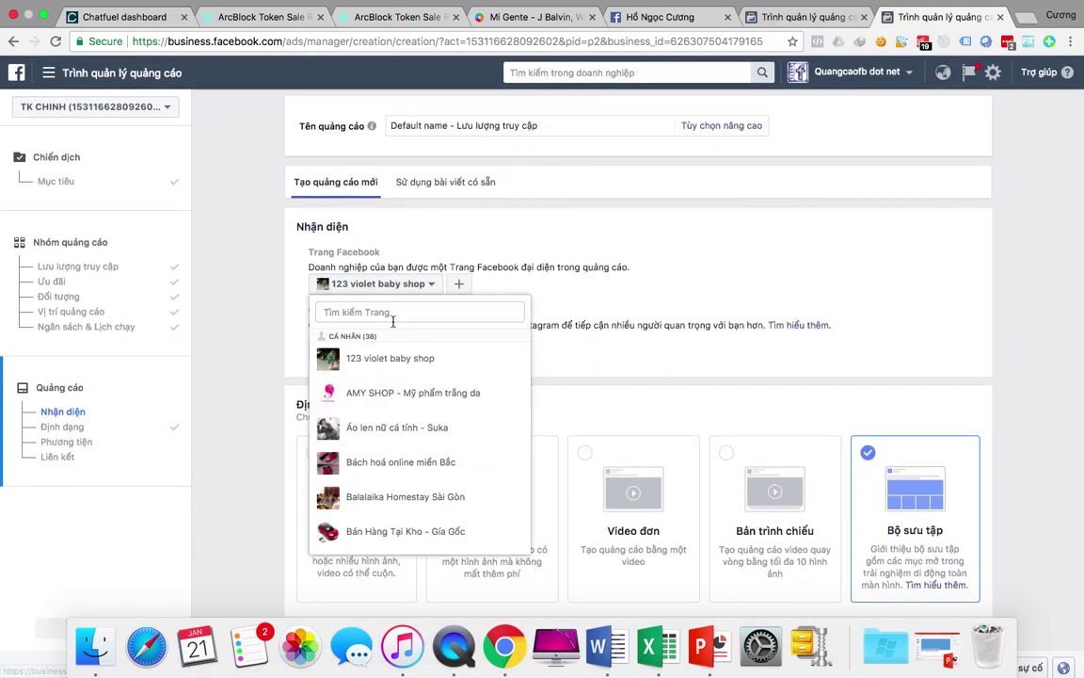
type("hồ")
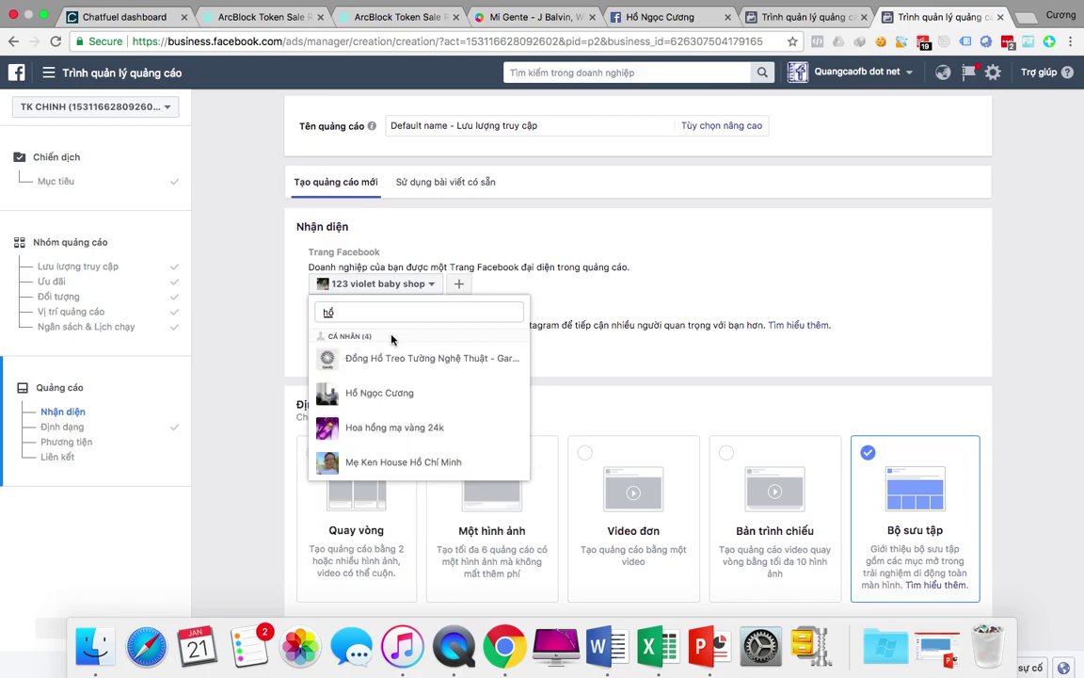
left_click(386, 392)
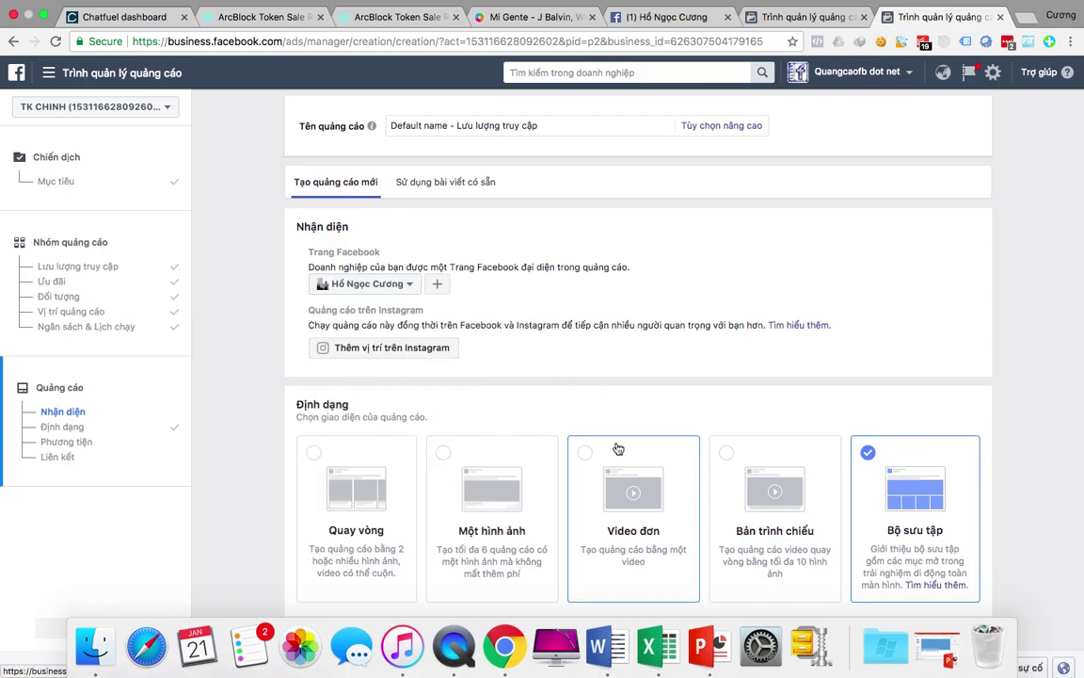
Start the full-screen experience from the Bán sản phẩm (Không có danh mục) template and look through its sections
scroll(618, 448, "down", 10)
scroll(617, 448, "up", 2)
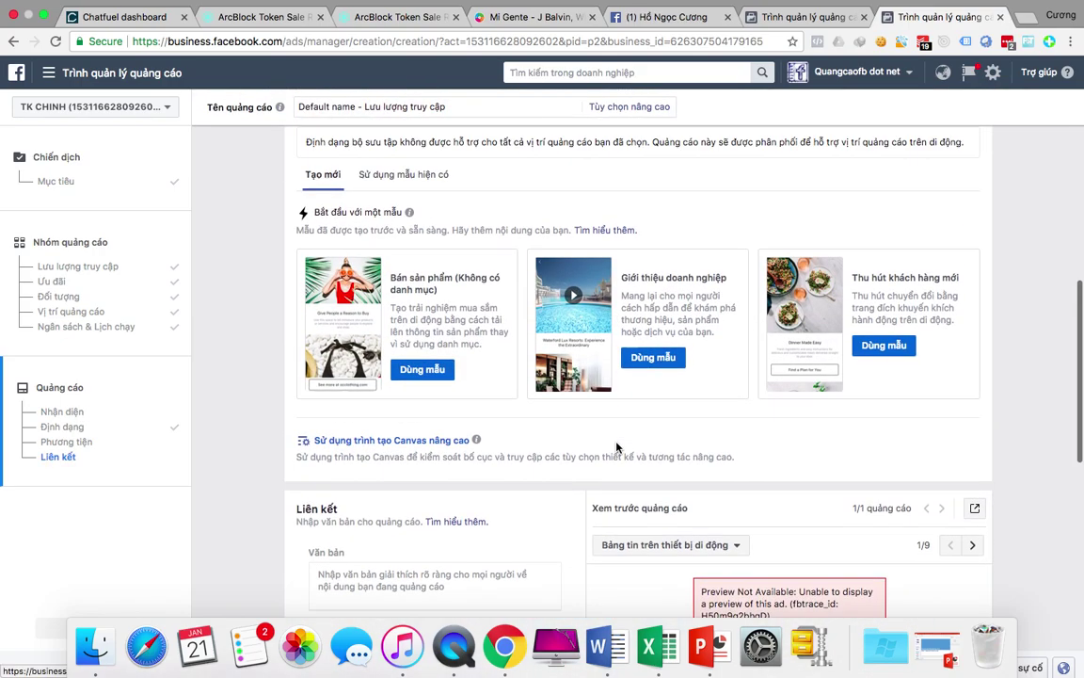
scroll(617, 448, "up", 1)
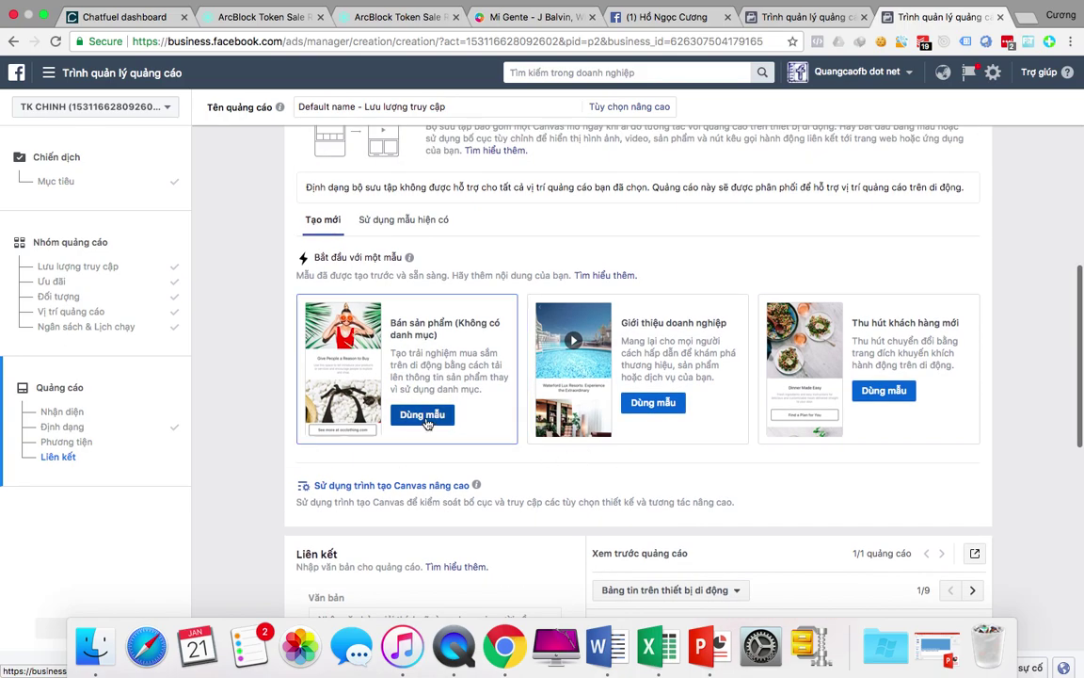
left_click(422, 415)
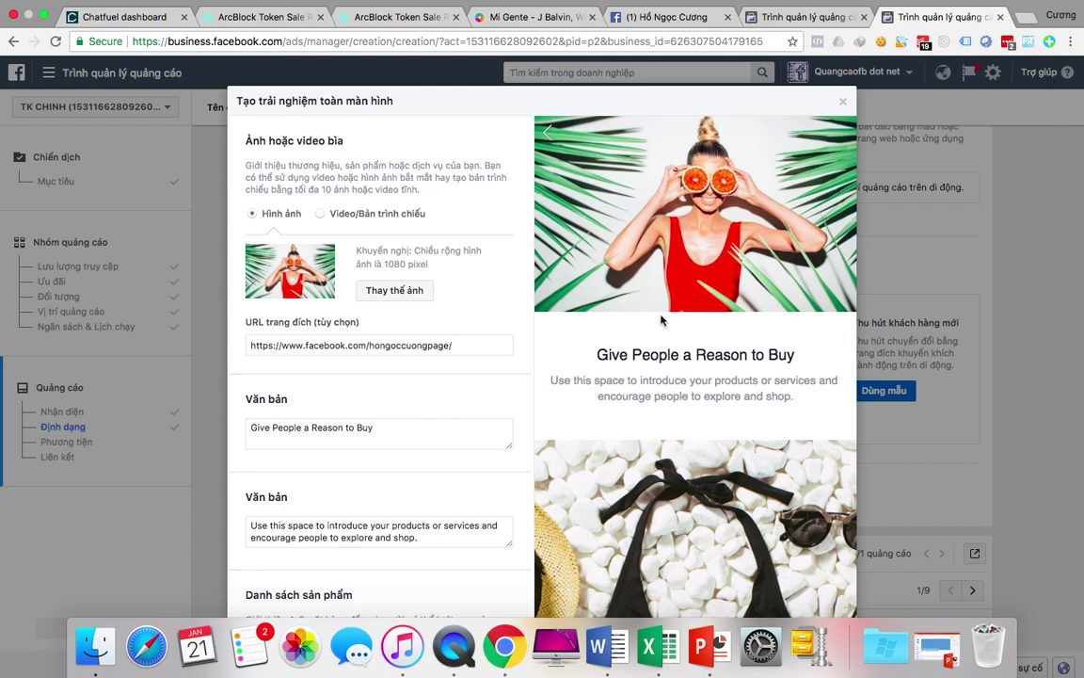
scroll(662, 321, "down", 10)
scroll(661, 321, "down", 3)
scroll(662, 321, "up", 12)
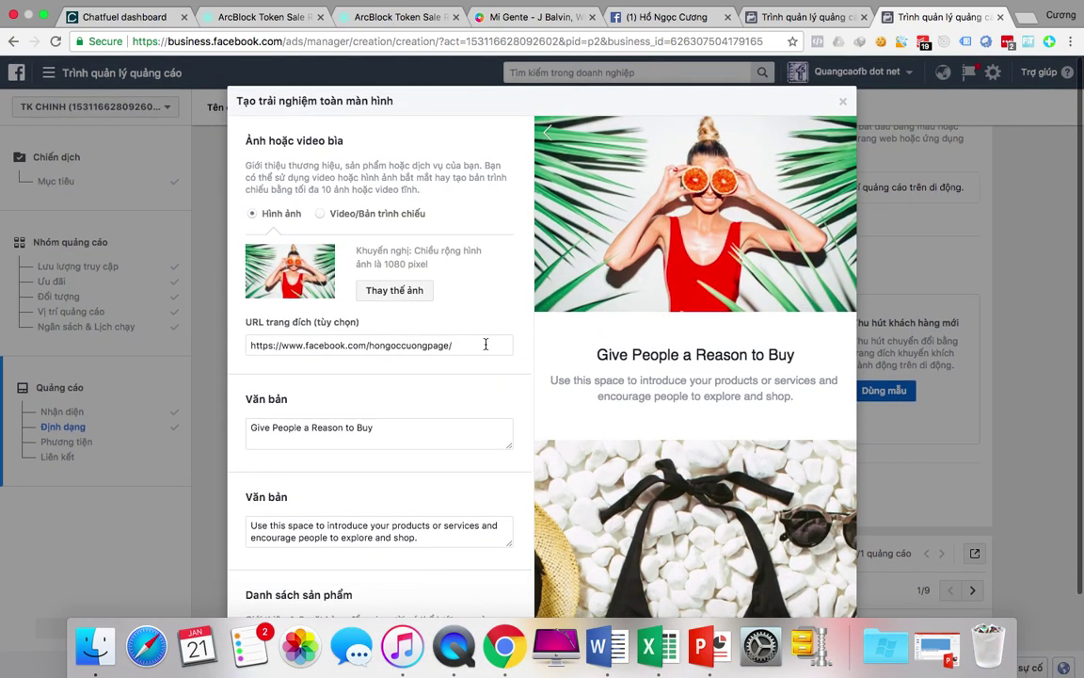
Switch the cover to Video/Bản trình chiếu and use the 9:09 video "Video-huong-dan-ta..." from the library
left_click(320, 214)
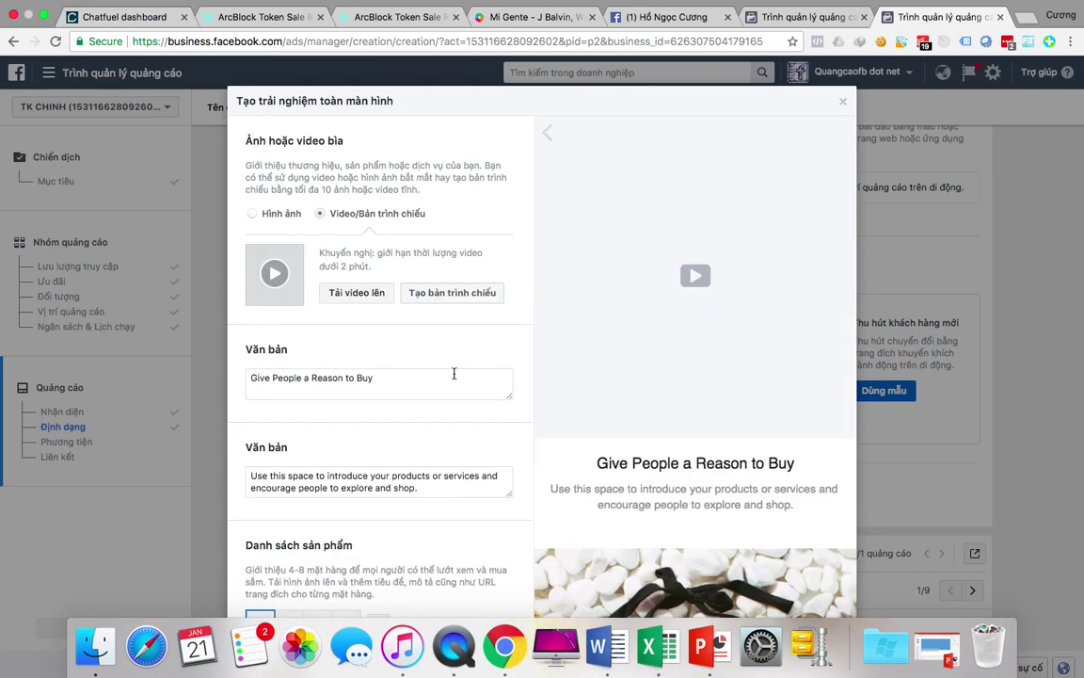
left_click(352, 294)
left_click(544, 285)
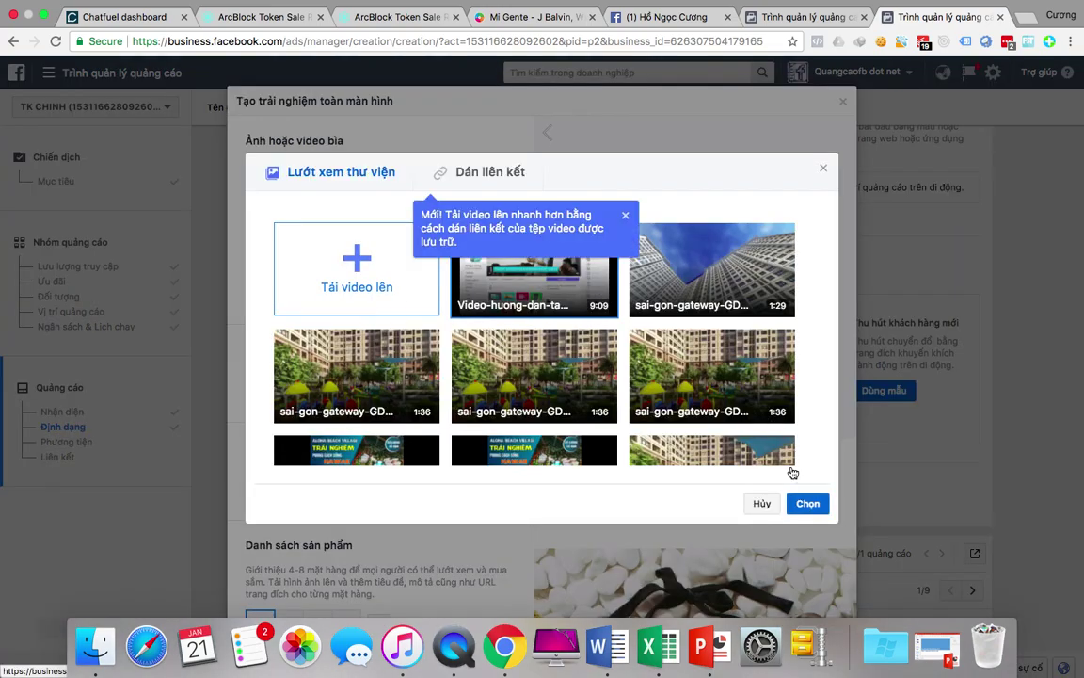
left_click(807, 504)
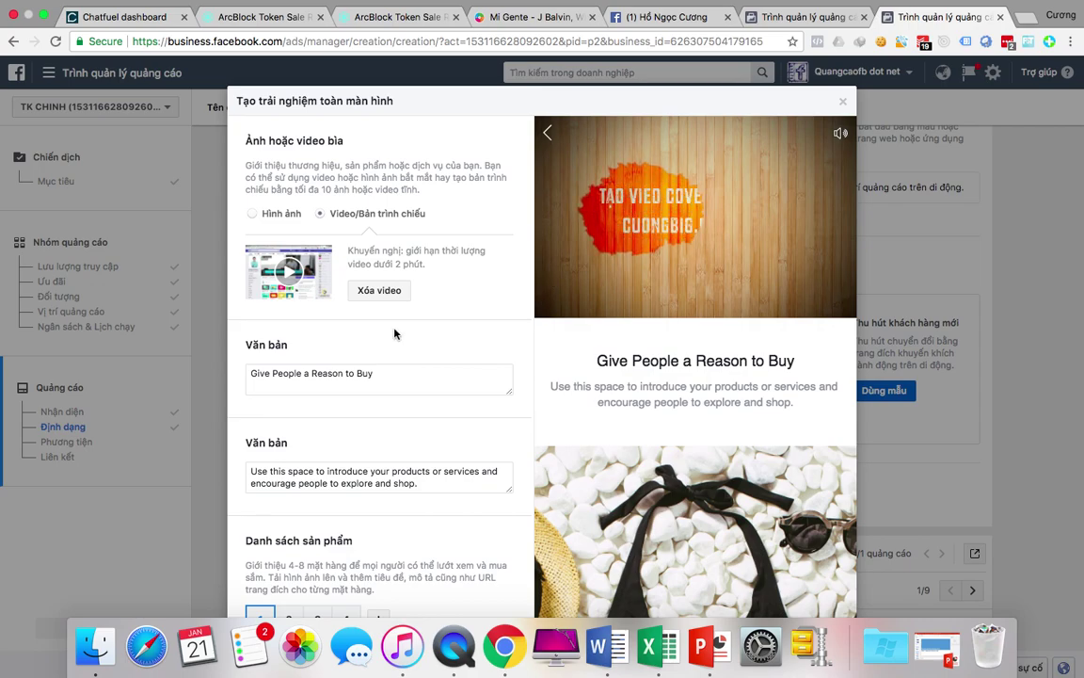
Review the template's two text fields, product list entries and fixed button settings against the preview
left_click_drag(390, 373, 238, 376)
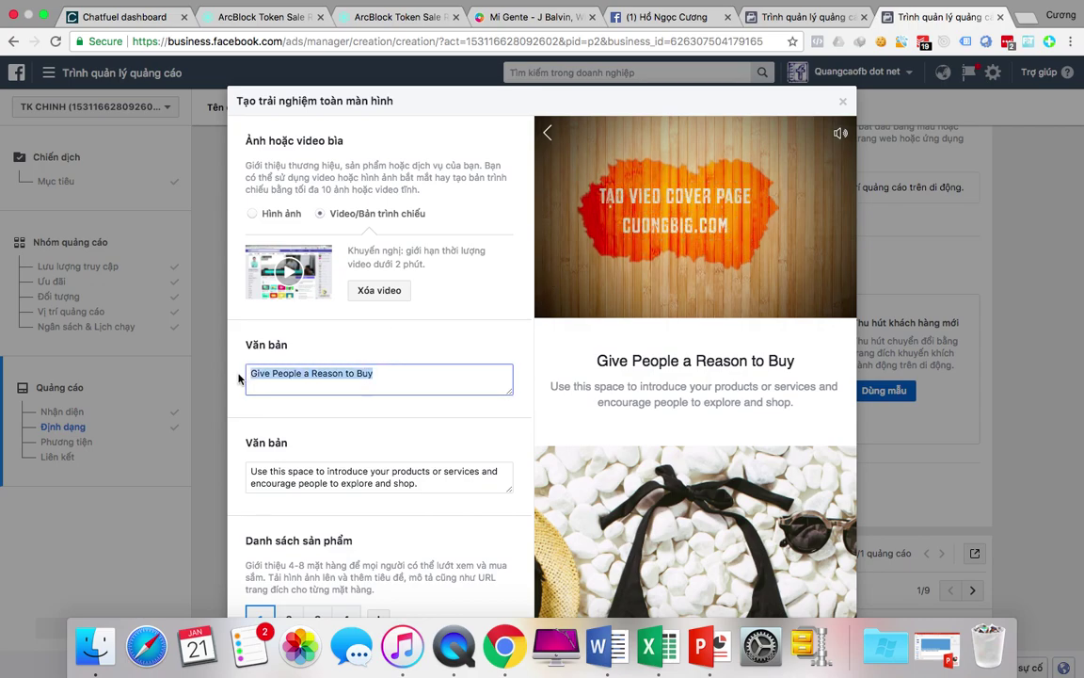
scroll(363, 428, "down", 5)
scroll(361, 433, "up", 3)
scroll(359, 439, "down", 3)
scroll(359, 440, "up", 2)
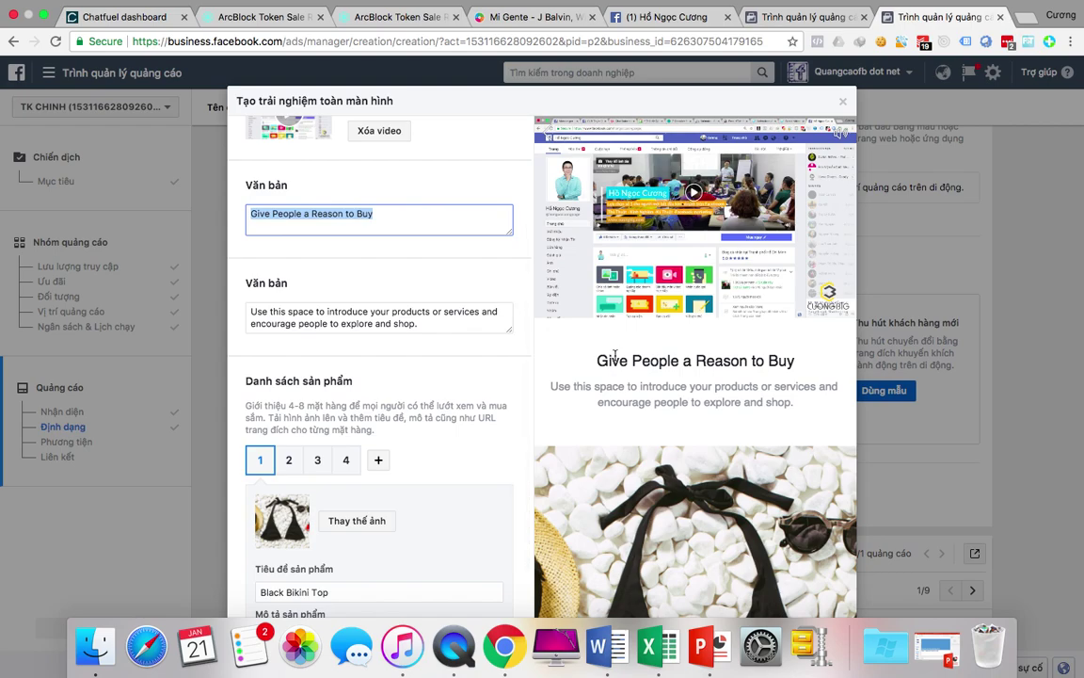
left_click(327, 312)
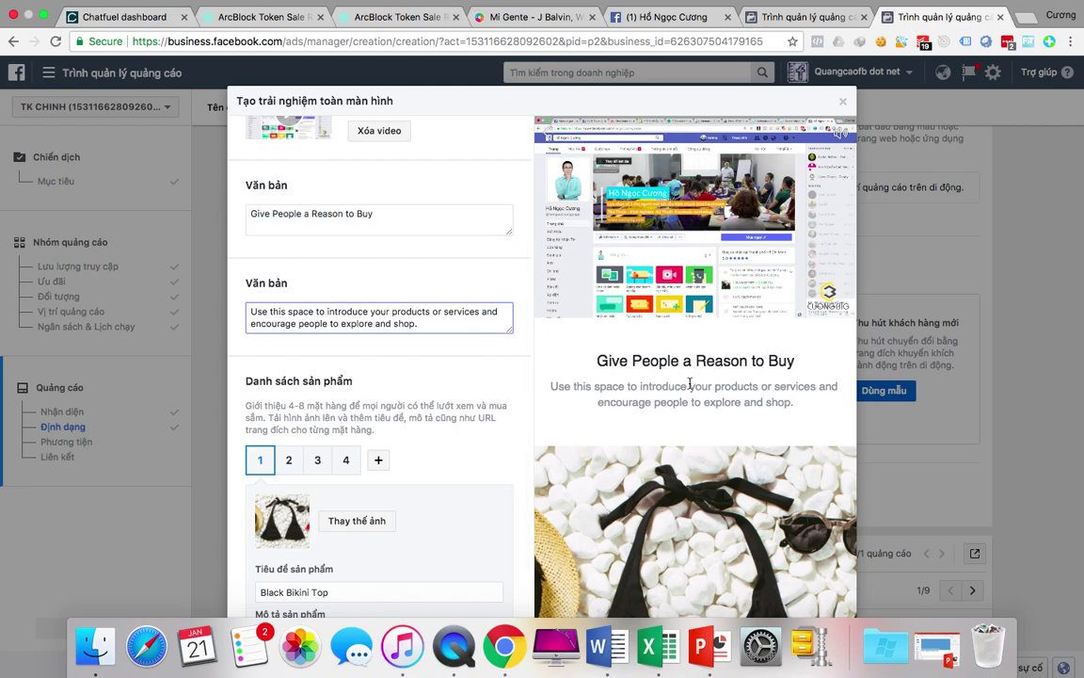
scroll(690, 383, "down", 2)
scroll(381, 433, "down", 3)
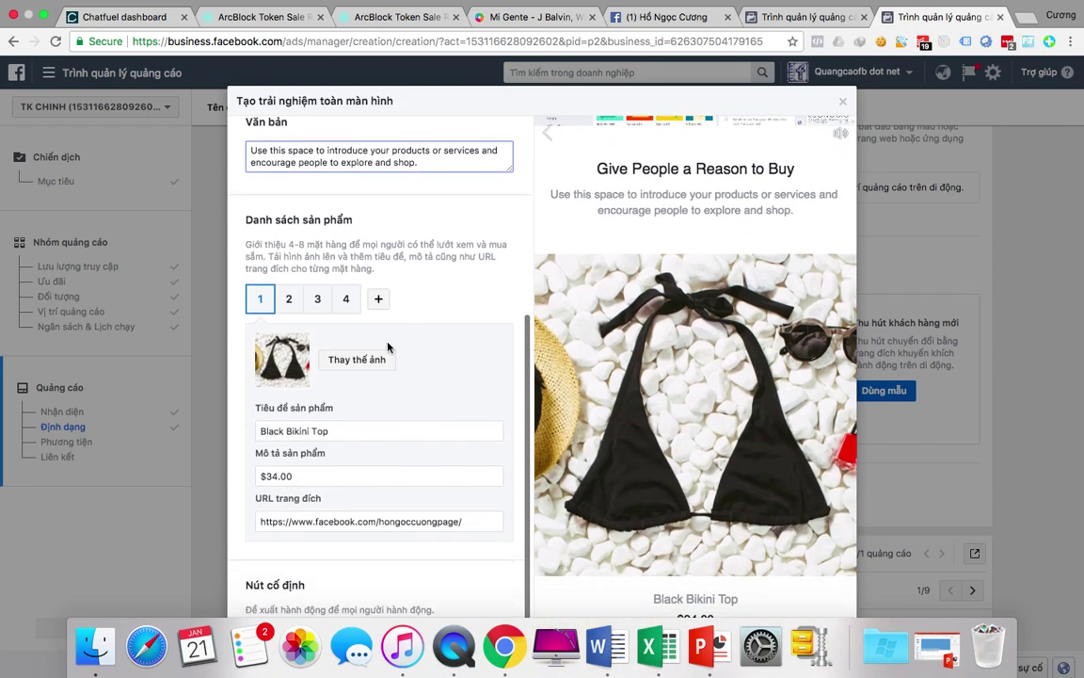
scroll(387, 349, "down", 2)
scroll(387, 348, "up", 2)
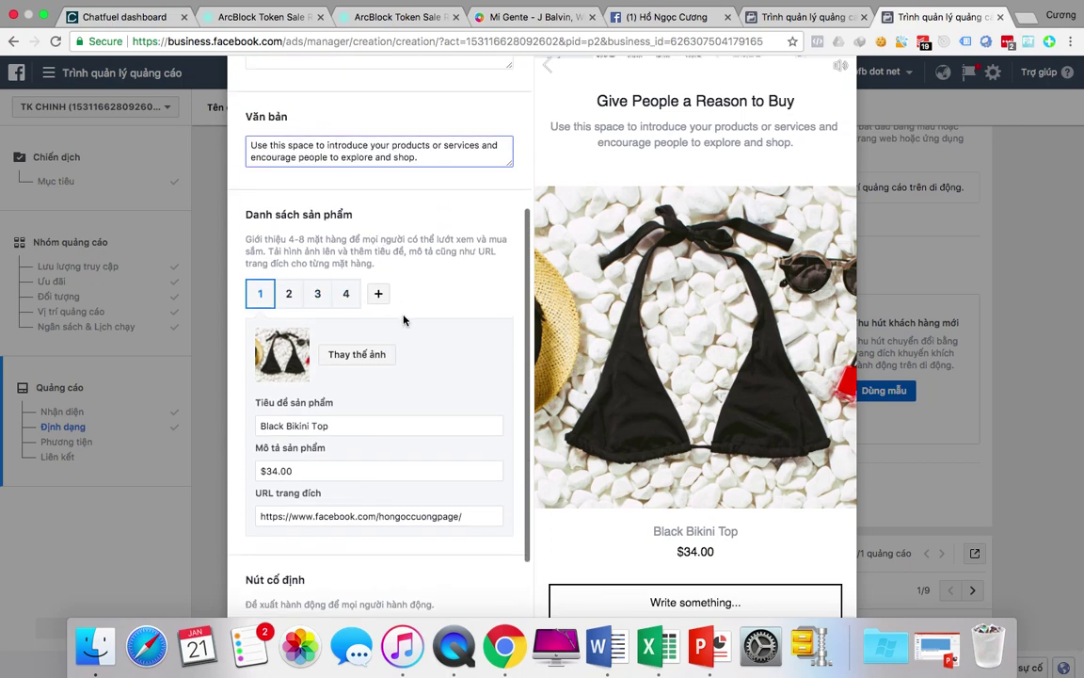
scroll(368, 363, "down", 3)
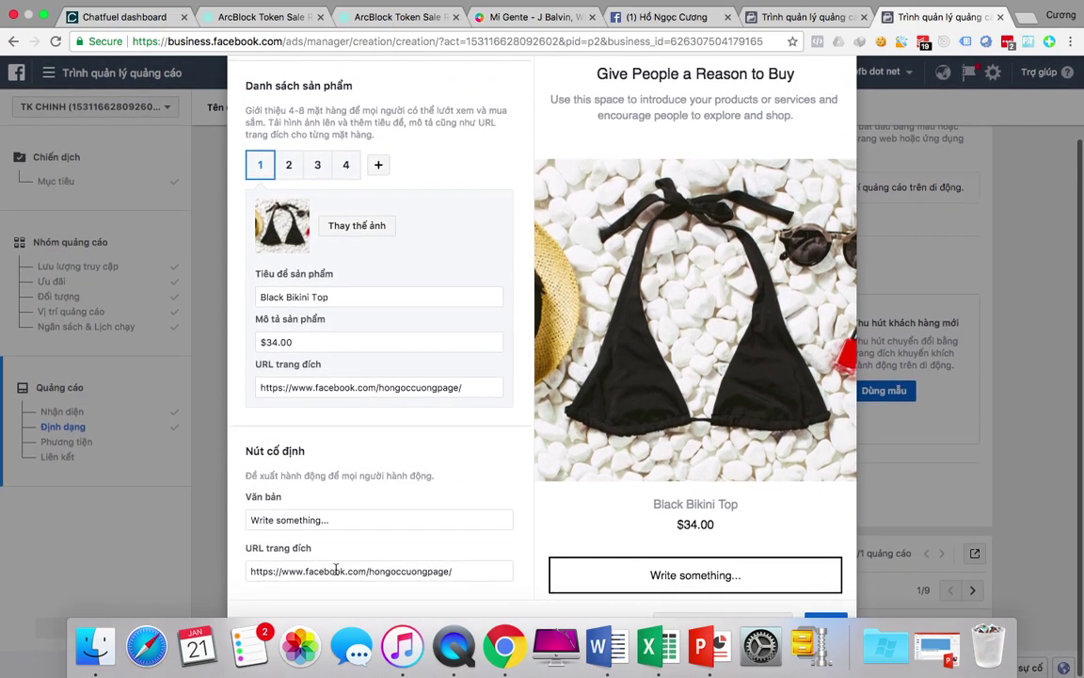
Open the existing ad "Default name - Lưu lượng truy cập" for editing and examine its full-screen experience, text, cover video and title settings
left_click(800, 17)
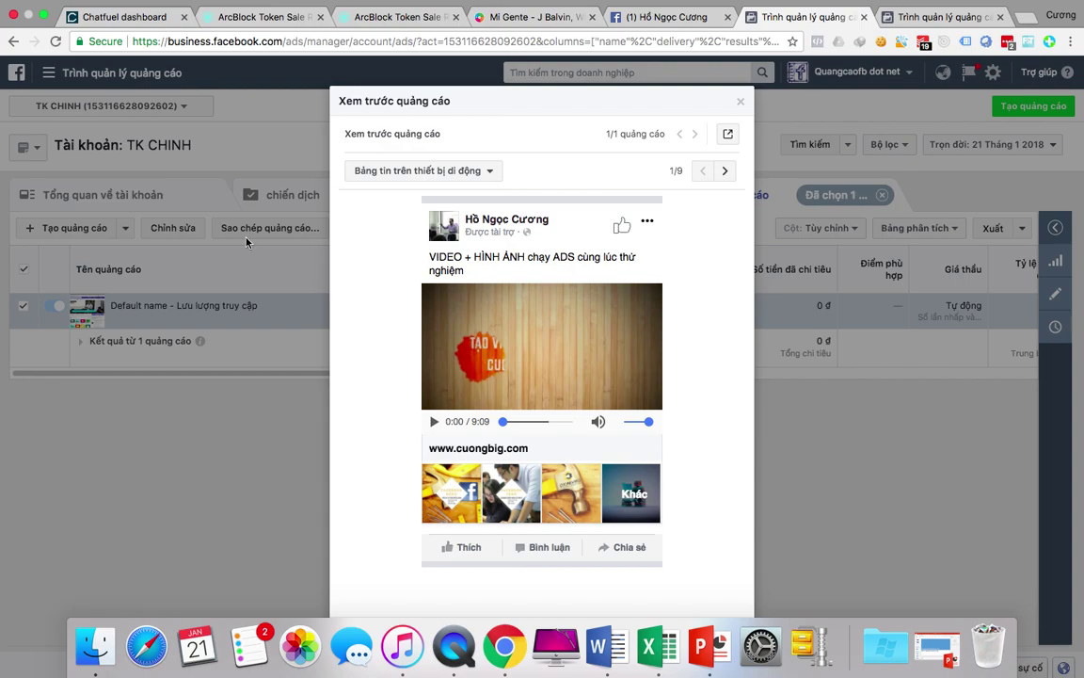
left_click(741, 100)
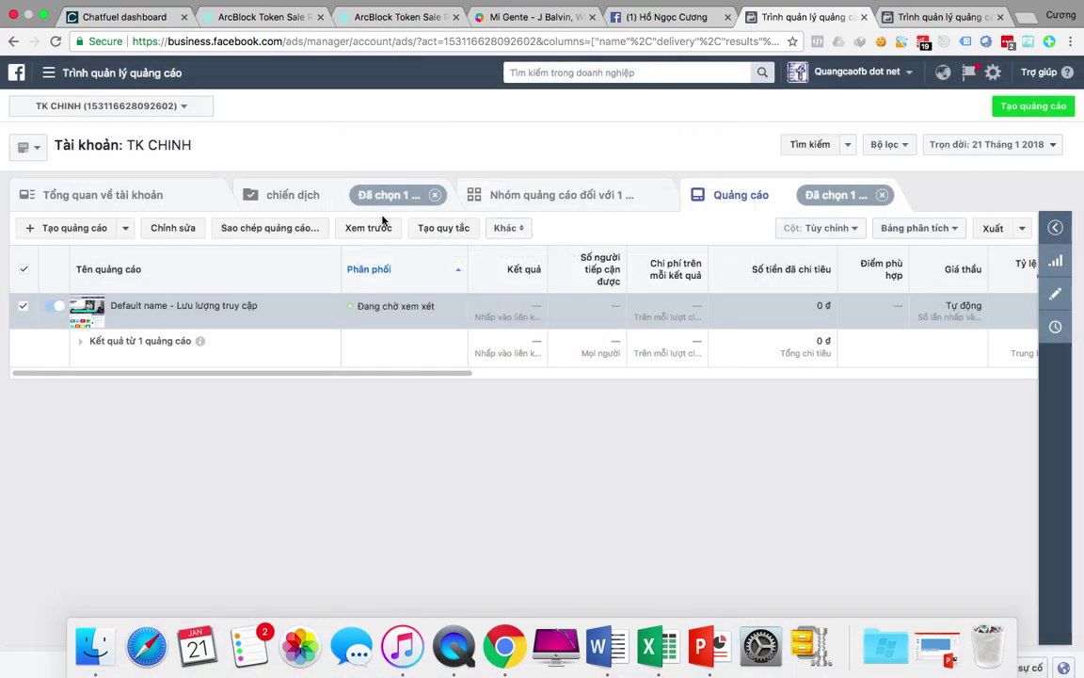
left_click(179, 231)
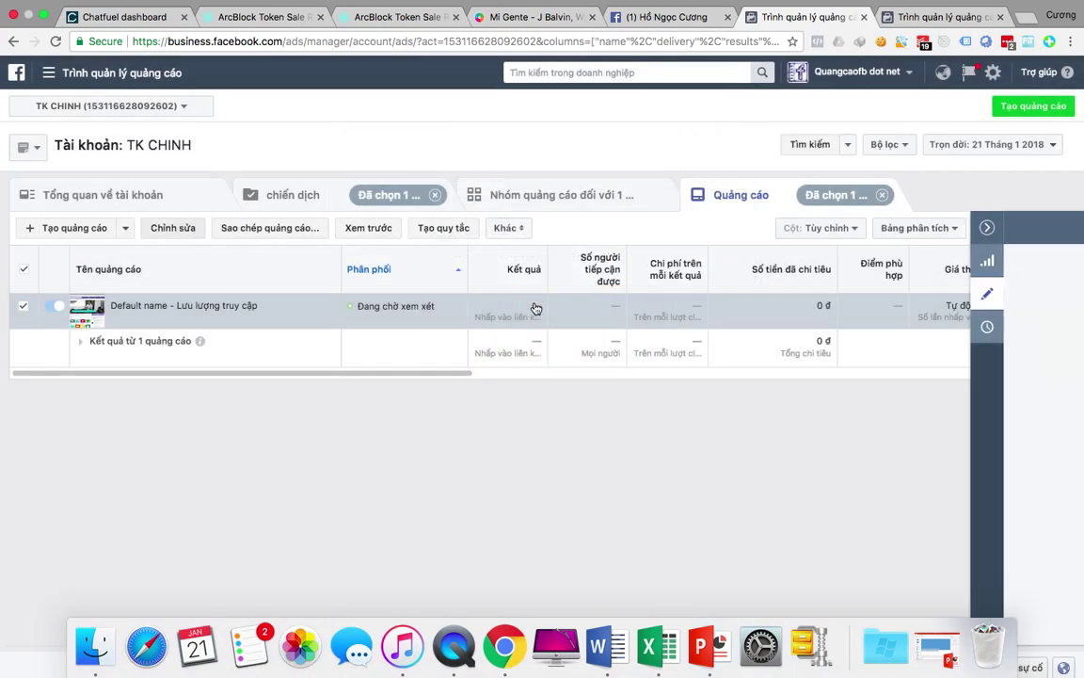
scroll(552, 372, "down", 10)
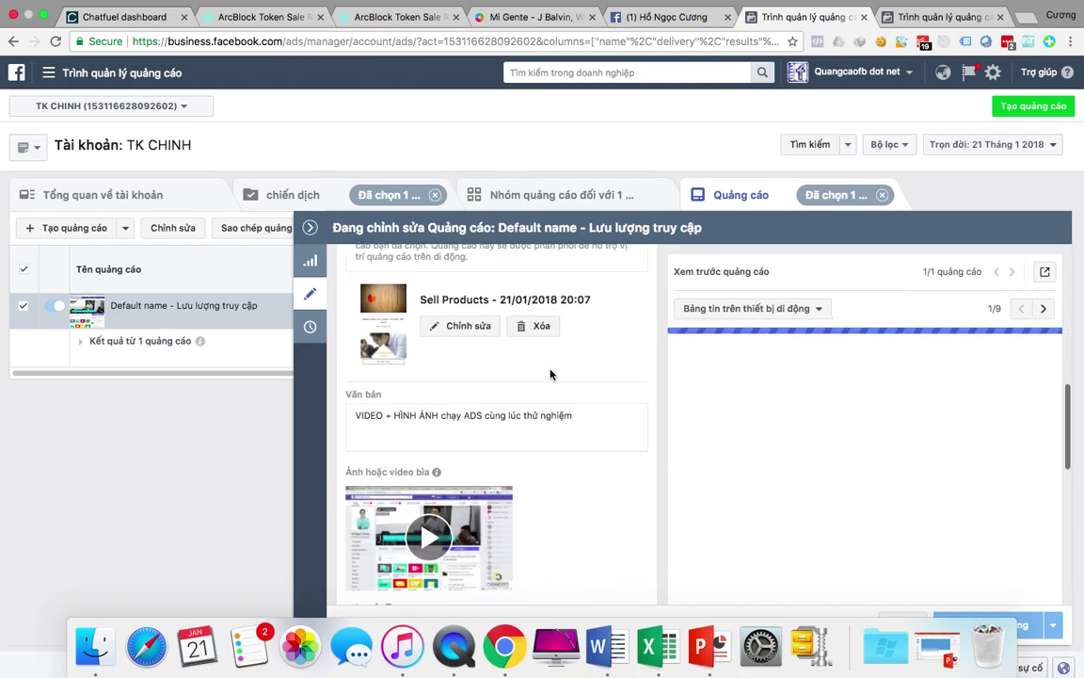
scroll(551, 372, "down", 10)
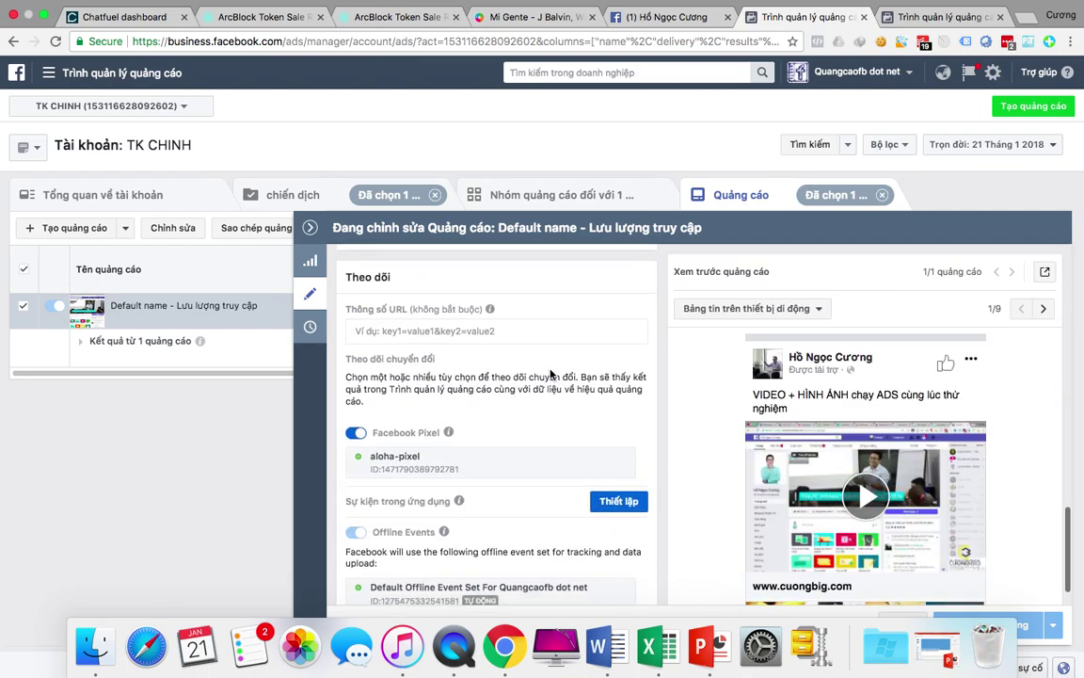
scroll(551, 374, "up", 10)
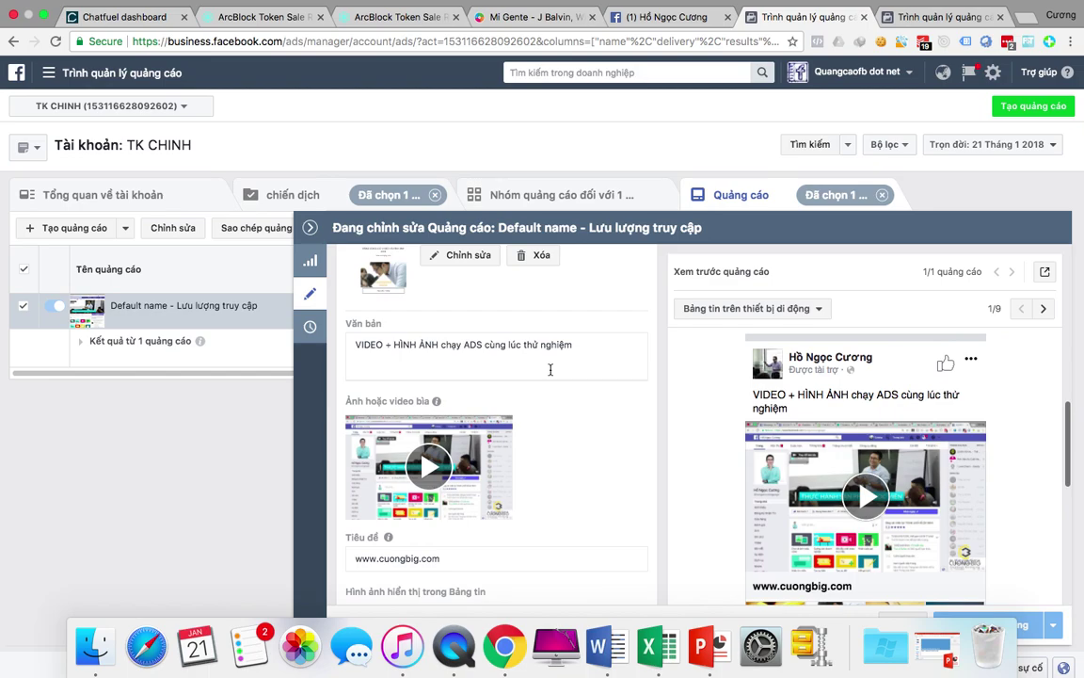
scroll(550, 373, "down", 3)
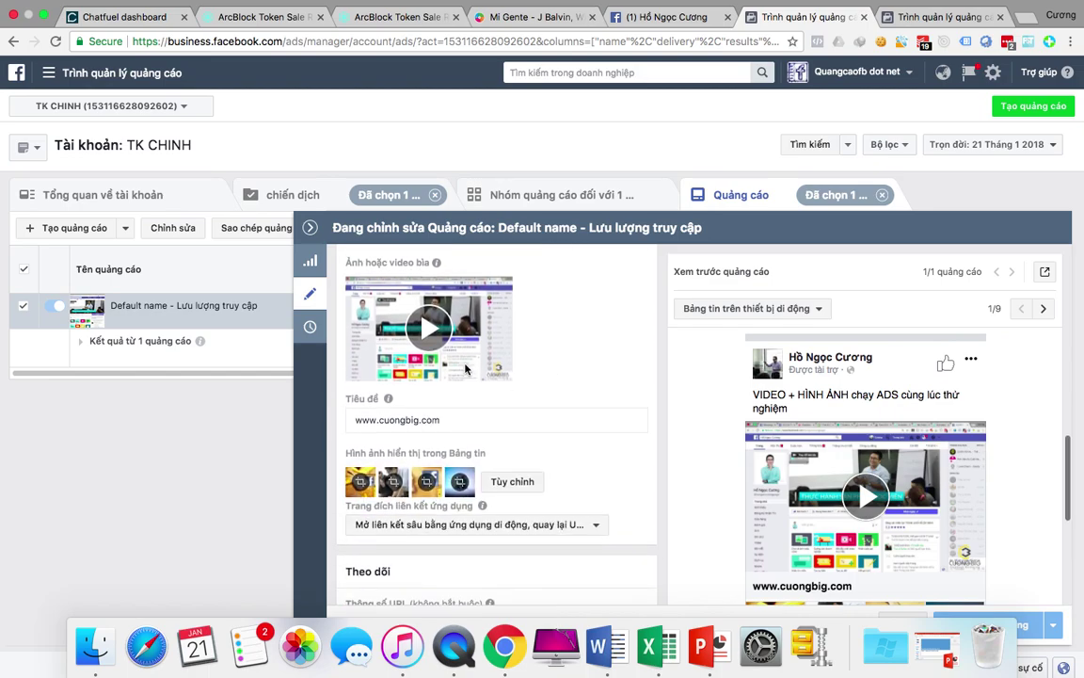
scroll(465, 369, "up", 3)
scroll(465, 369, "up", 3)
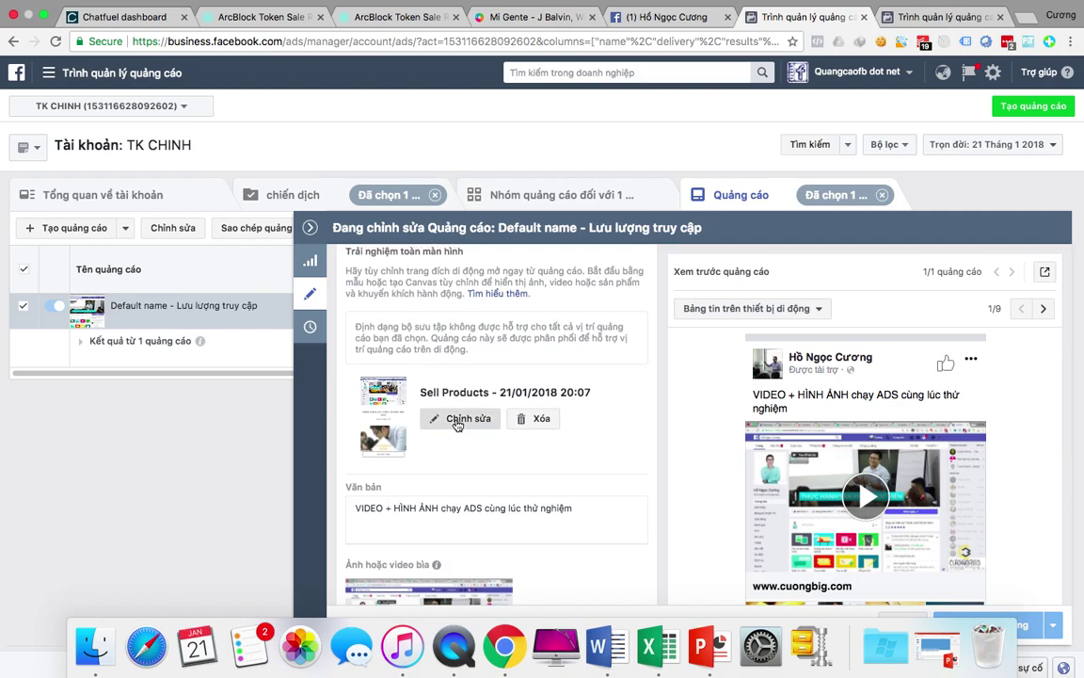
Open the finished ad's full-screen experience for editing and examine its two texts, first product entry and fixed button settings
left_click(410, 378)
scroll(497, 361, "down", 5)
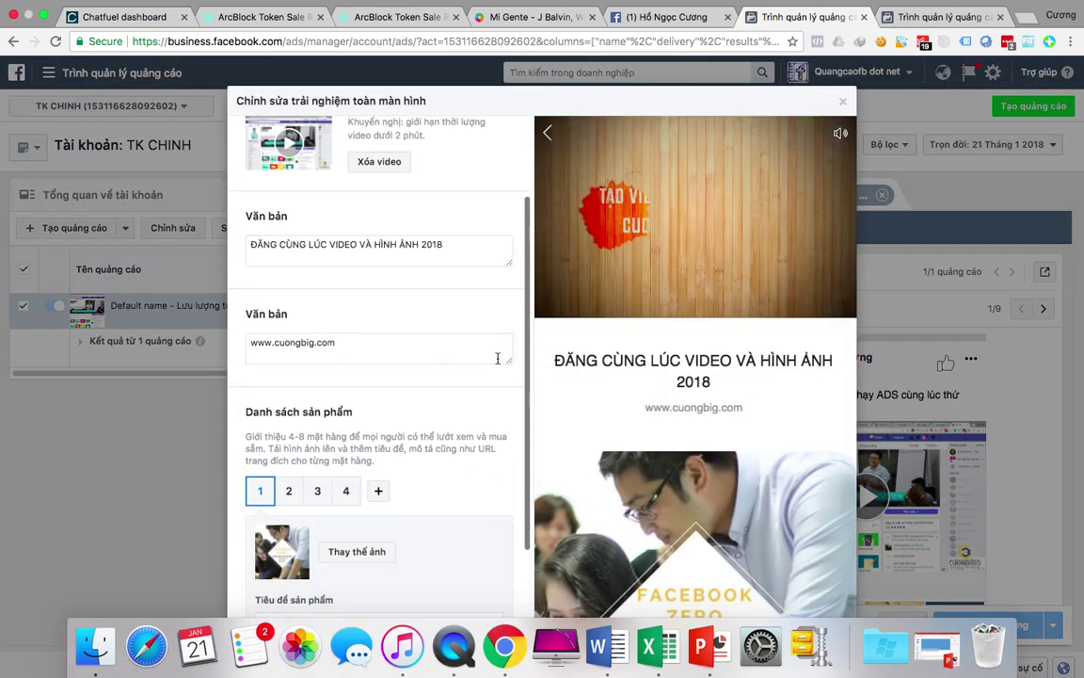
scroll(497, 360, "down", 5)
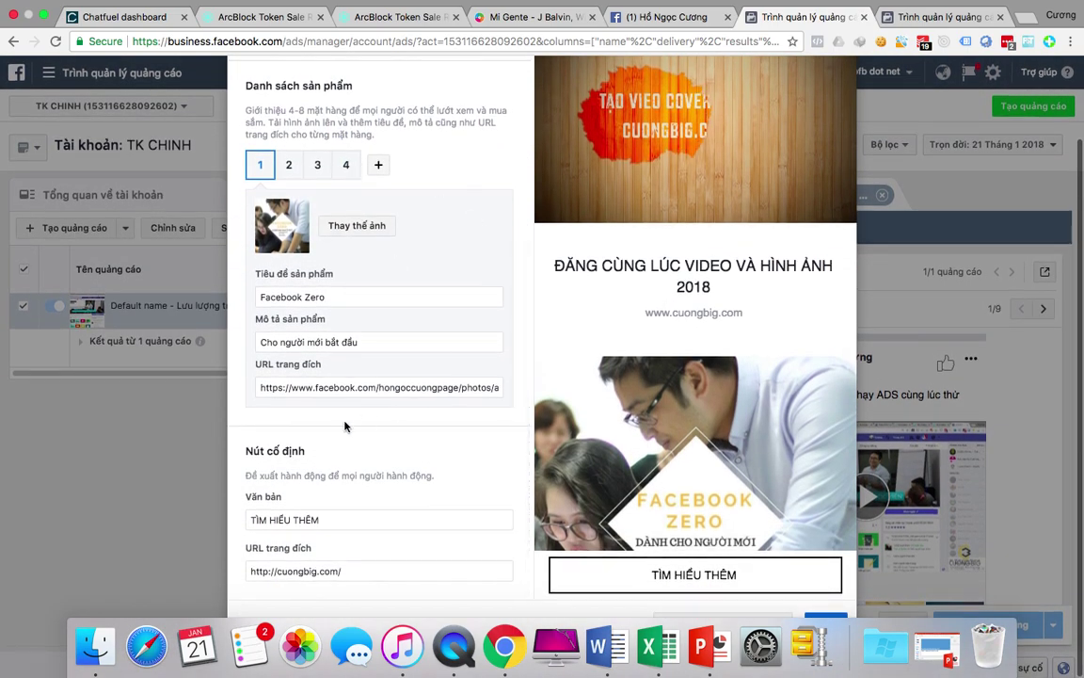
scroll(647, 434, "down", 10)
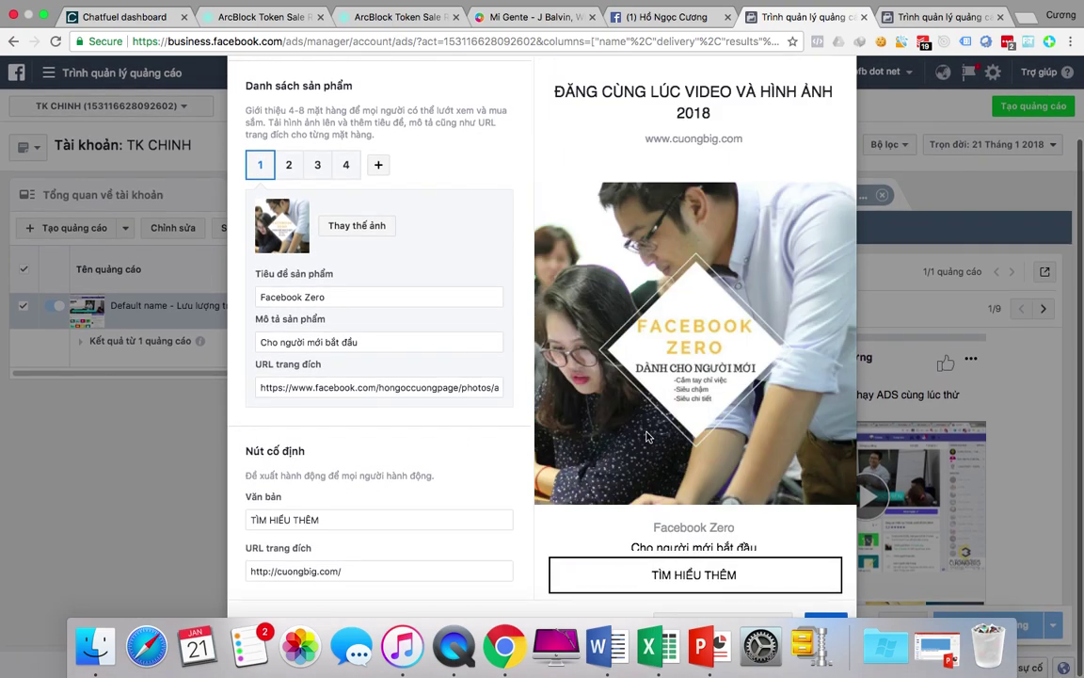
scroll(648, 435, "down", 5)
scroll(647, 435, "up", 10)
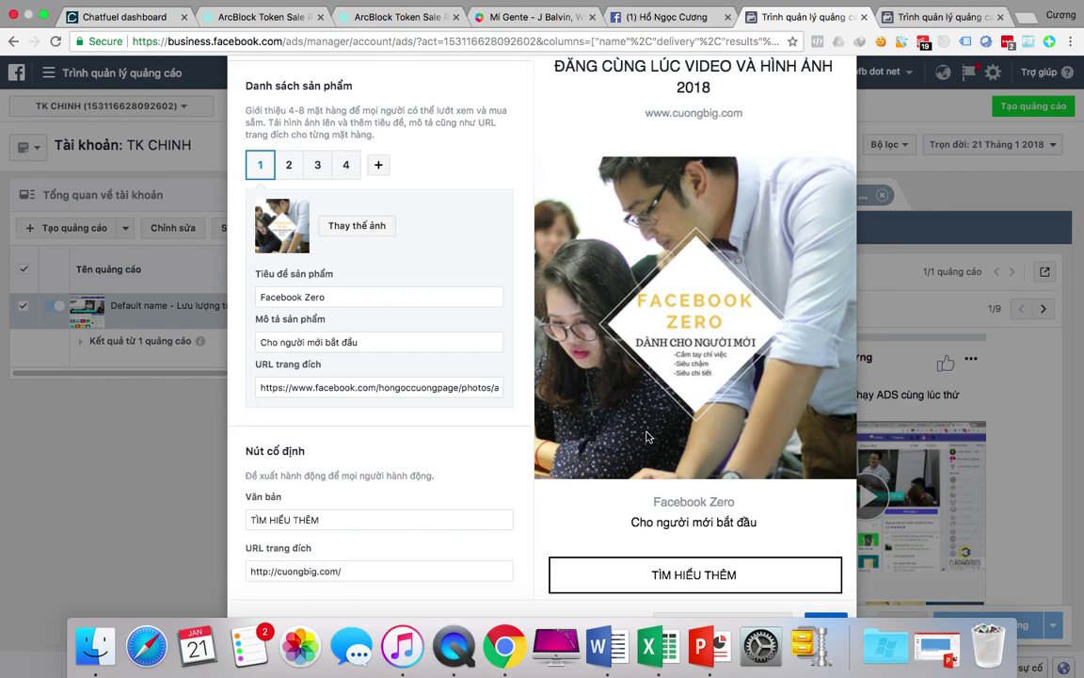
scroll(353, 361, "up", 3)
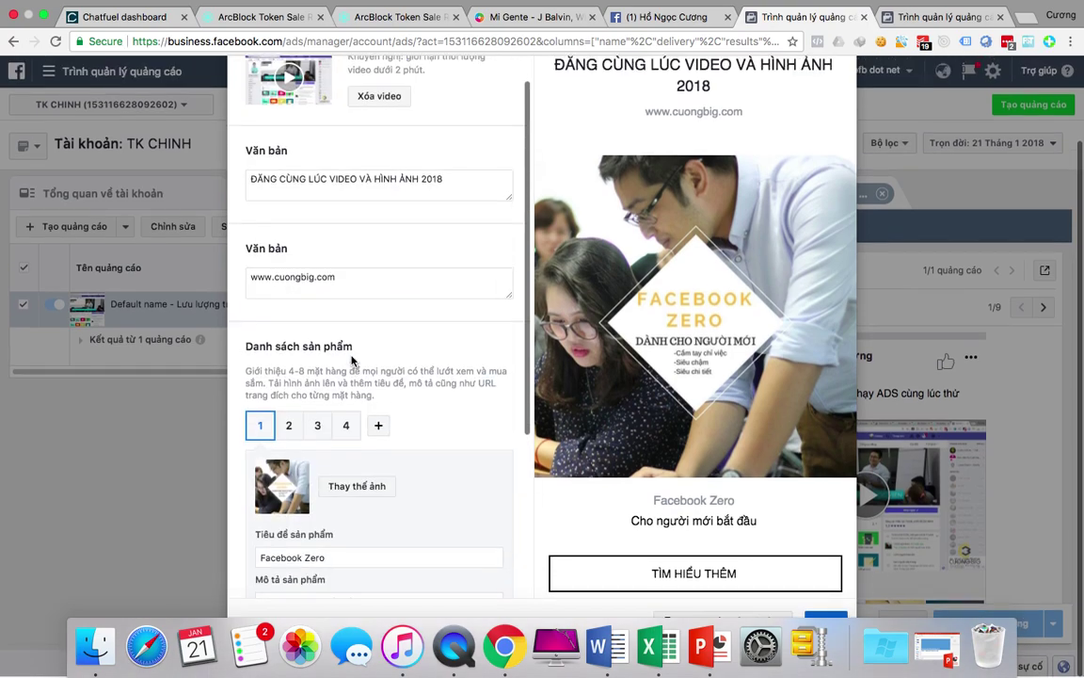
Examine product entries 2, 3 and 4 and compare the cover video, texts and product images in the preview
left_click(289, 270)
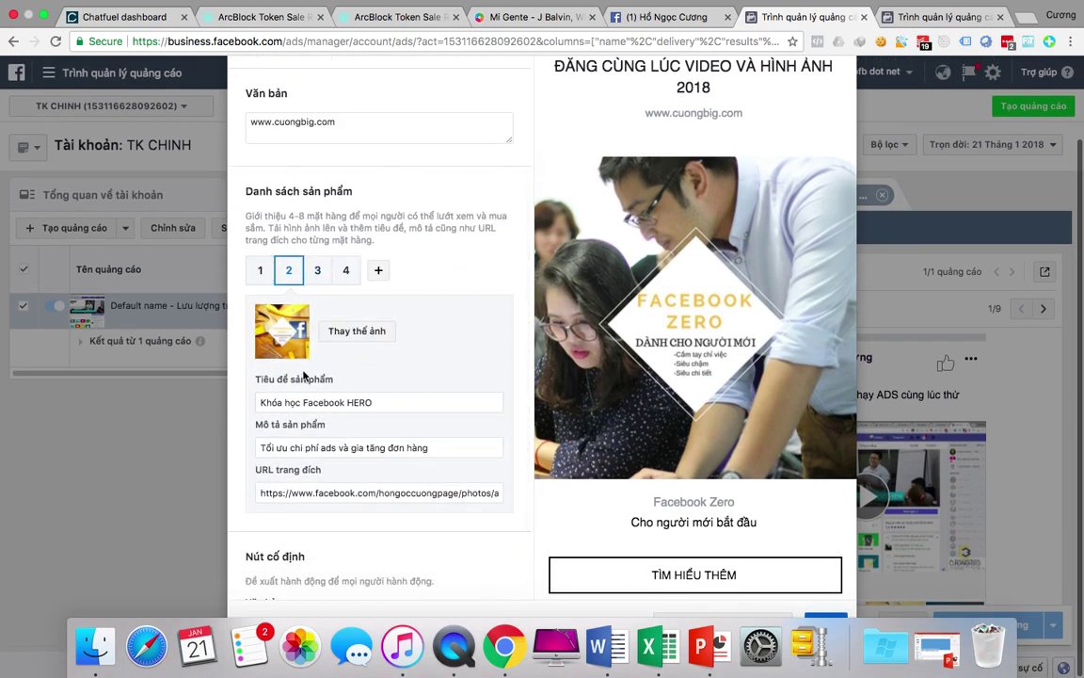
left_click(317, 270)
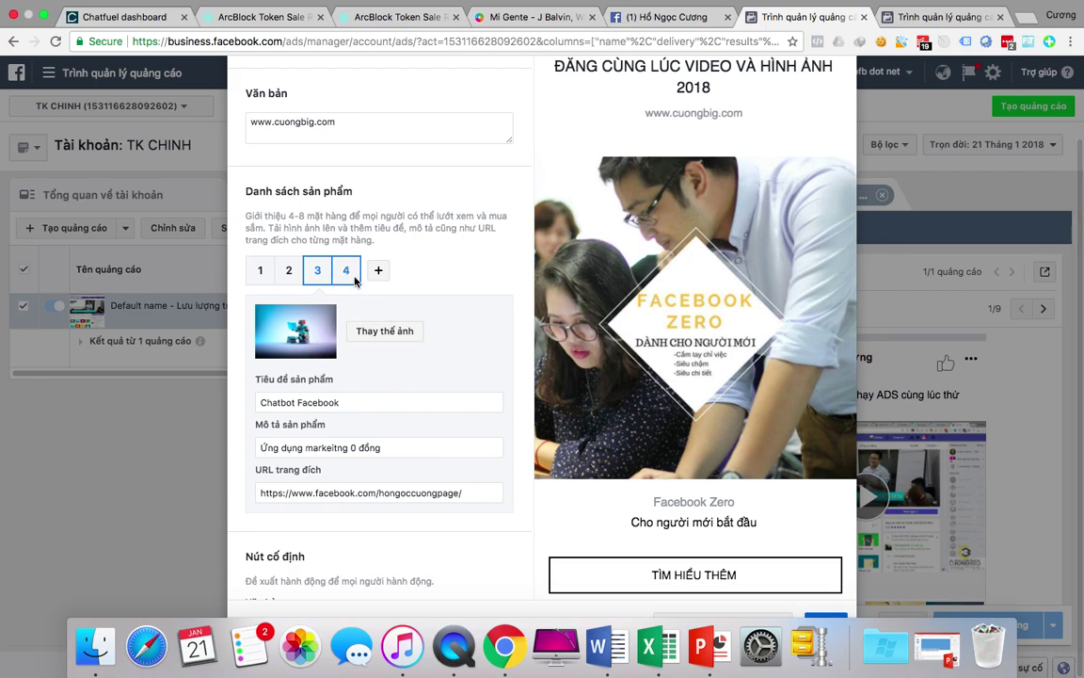
left_click(346, 271)
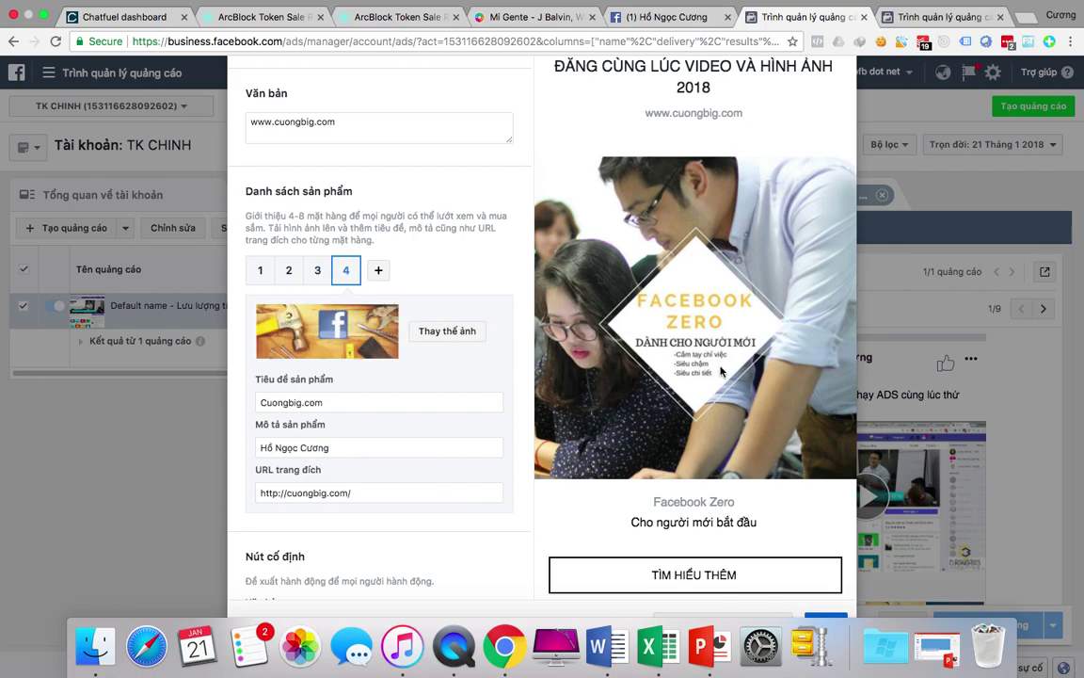
scroll(659, 348, "down", 5)
scroll(721, 372, "up", 5)
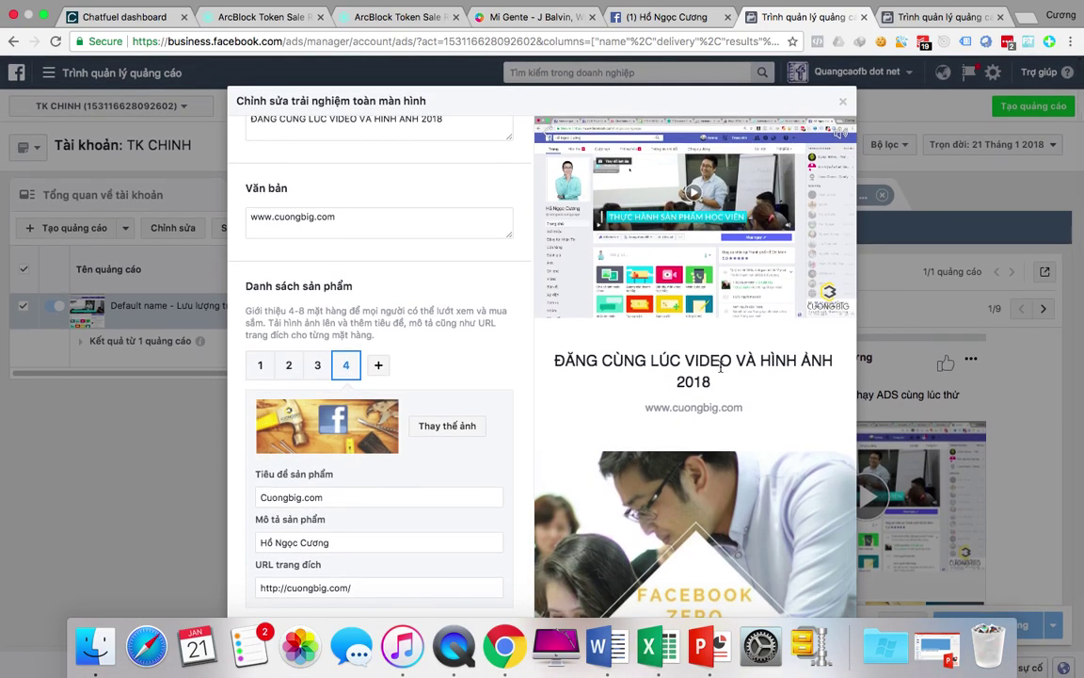
scroll(721, 367, "down", 1)
scroll(697, 311, "up", 1)
scroll(695, 274, "down", 3)
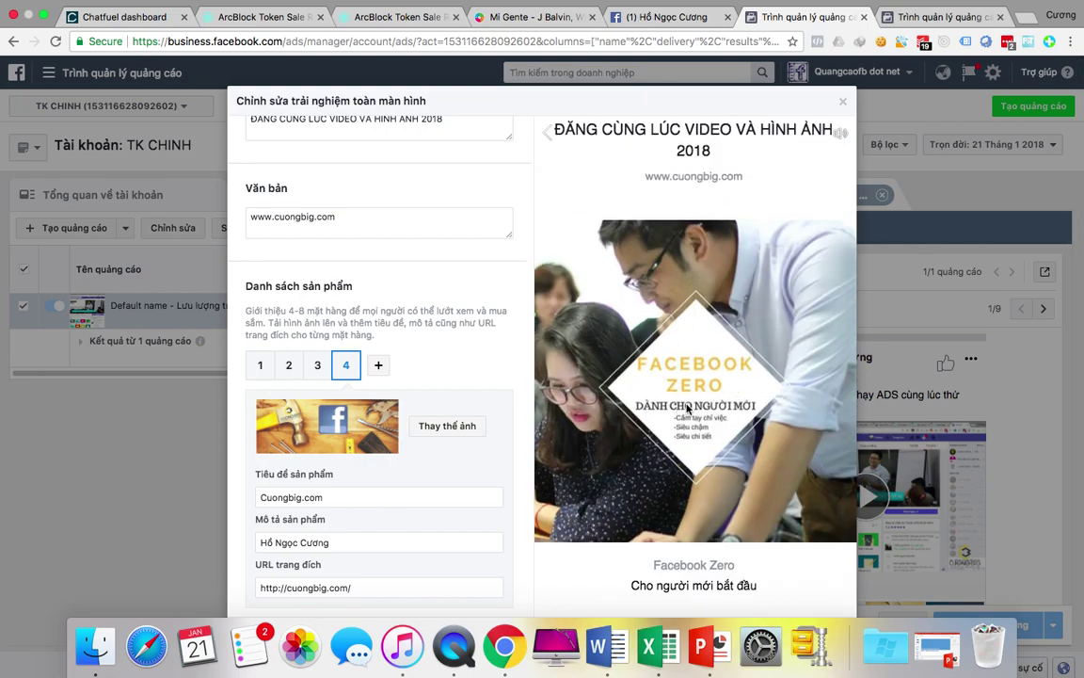
scroll(688, 408, "down", 5)
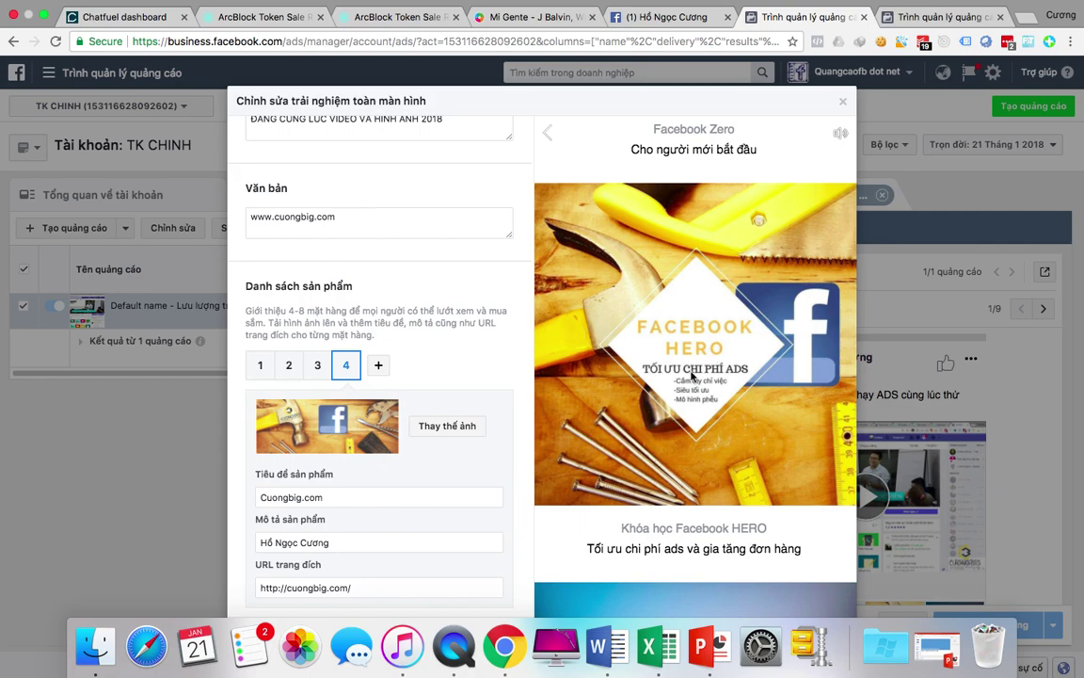
scroll(692, 377, "down", 4)
scroll(692, 376, "down", 5)
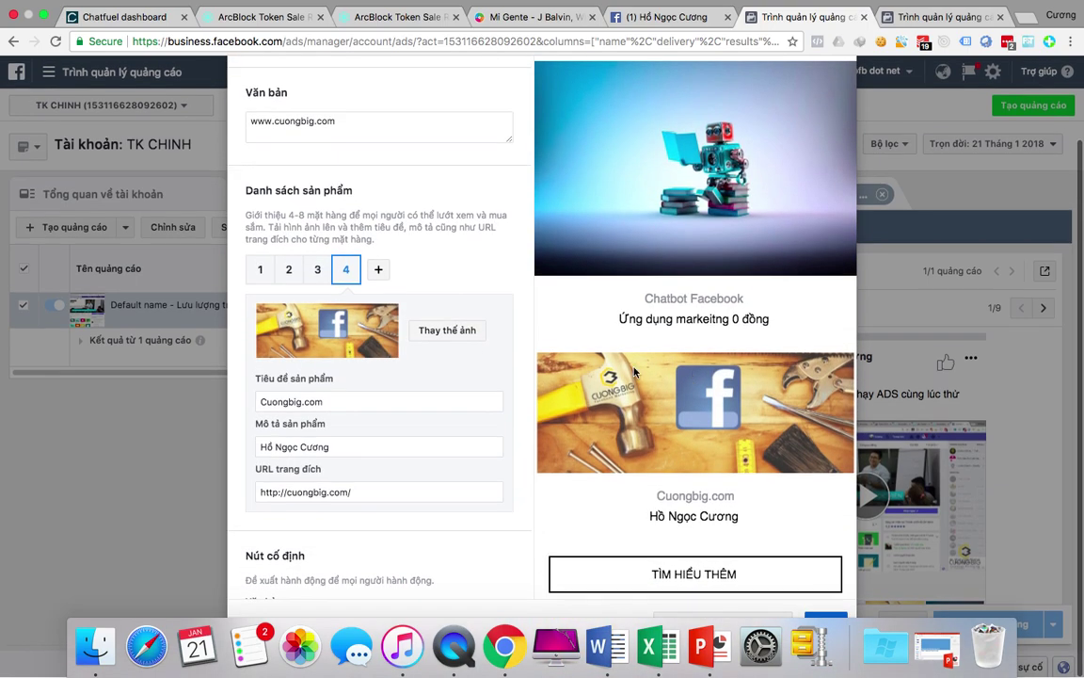
Add a fifth product to the list, using the 720 × 437 image of the woman in red from the library
left_click(379, 270)
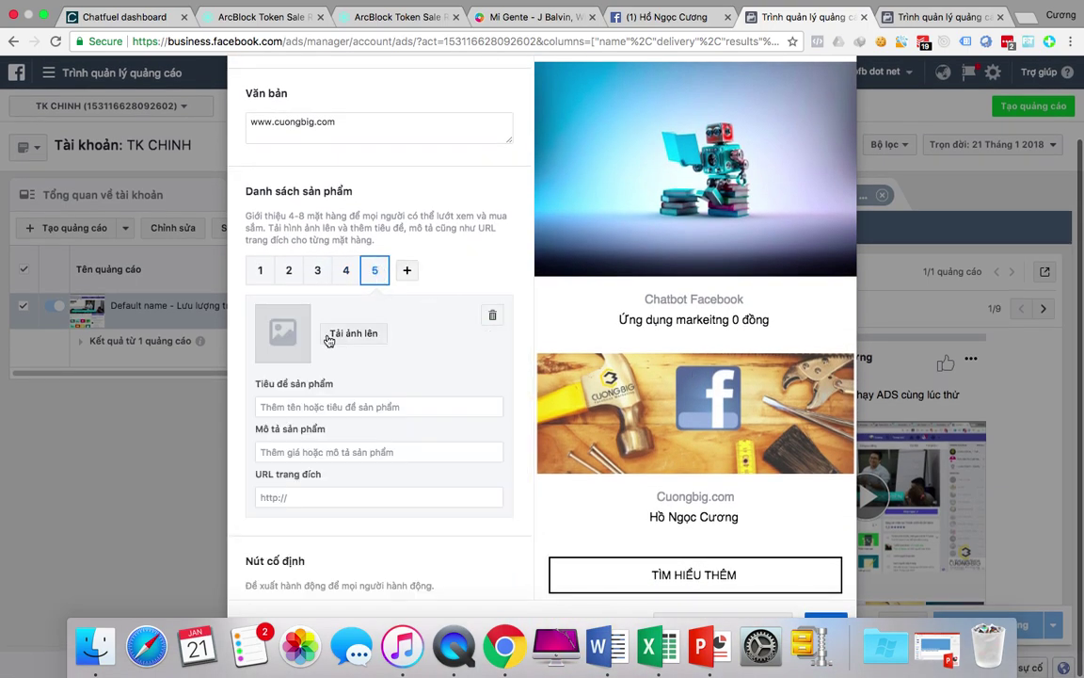
left_click(353, 335)
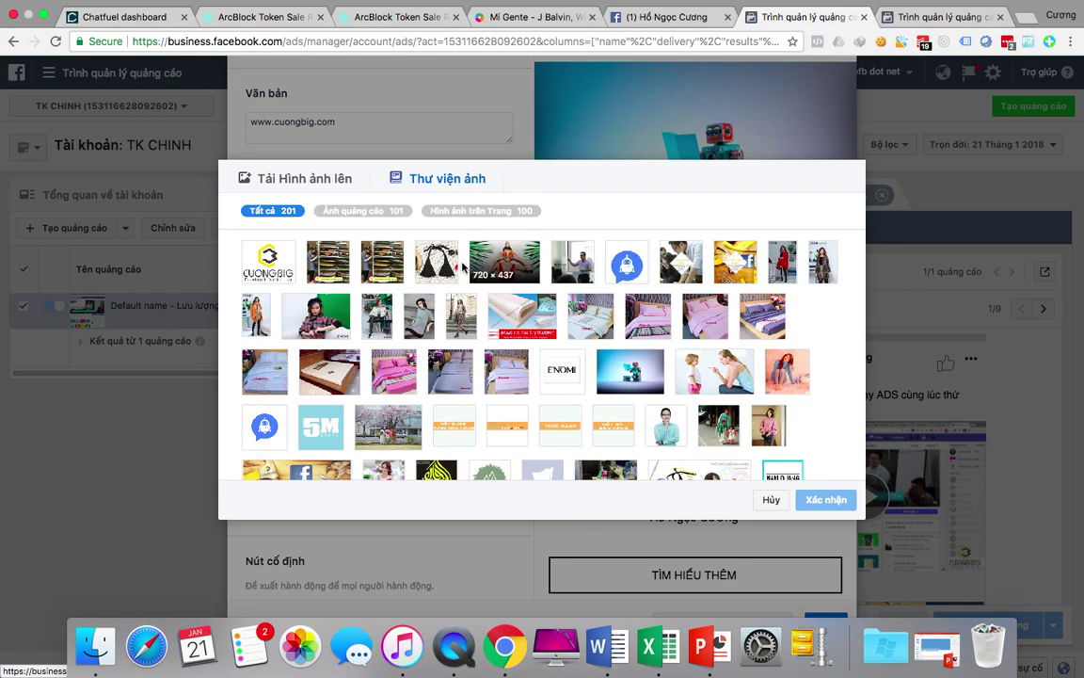
left_click(506, 262)
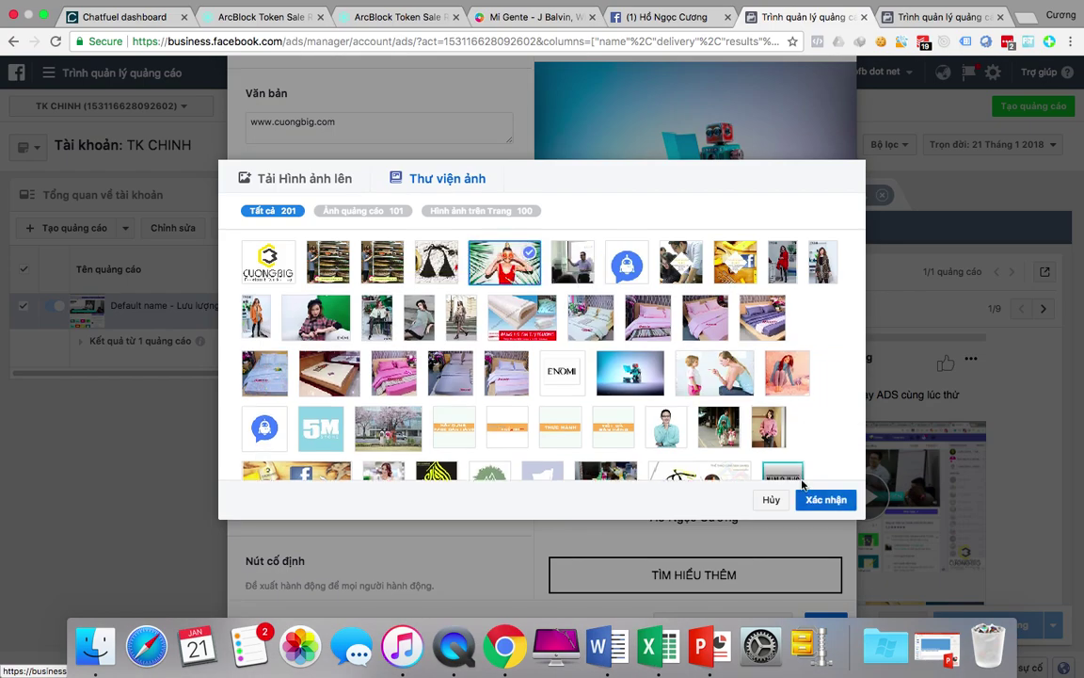
left_click(822, 499)
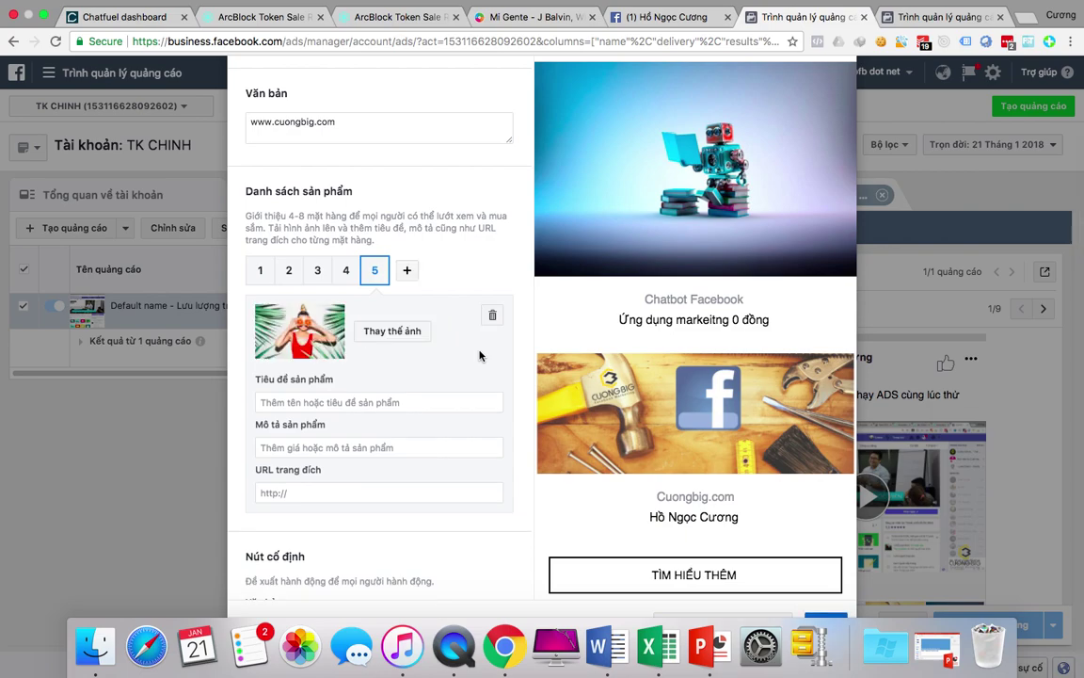
Title the fifth product "Người đẹp áo đỏ" and set its description to 15000000
left_click(304, 402)
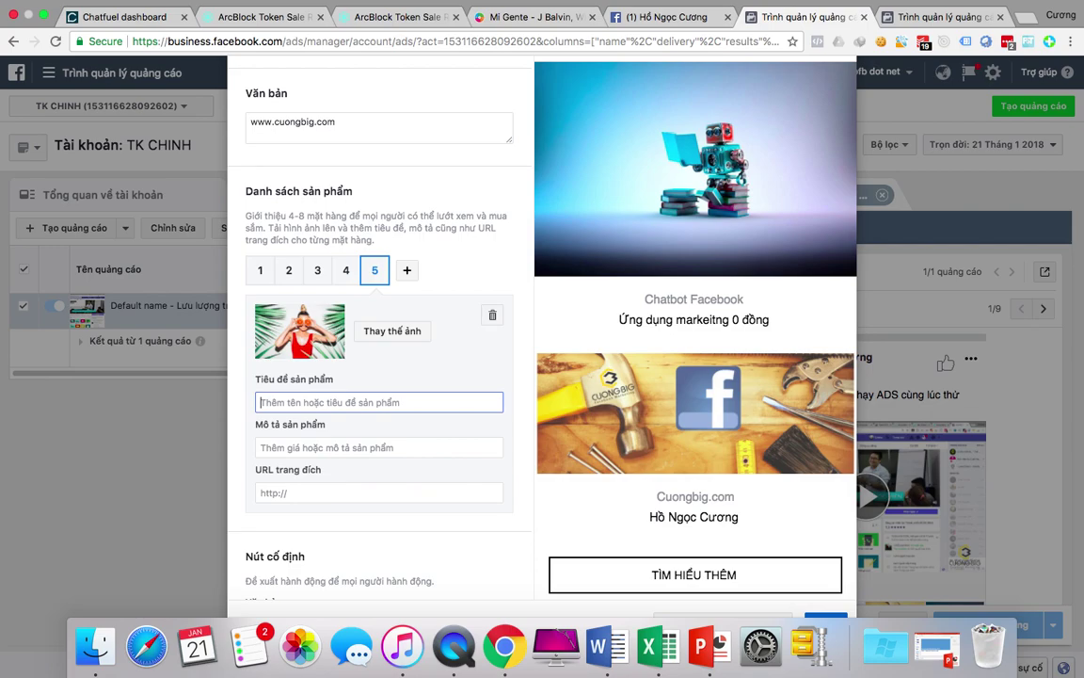
type("g")
key("BackSpace")
type("Ng")
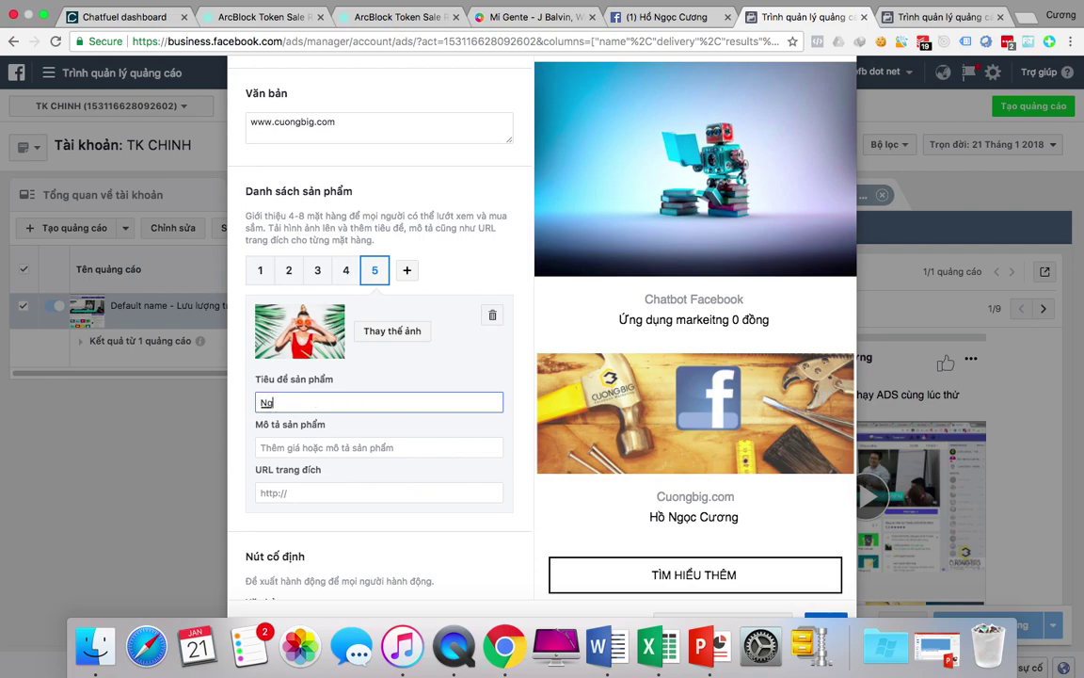
type("ười đẹp áo đỏ")
left_click(296, 448)
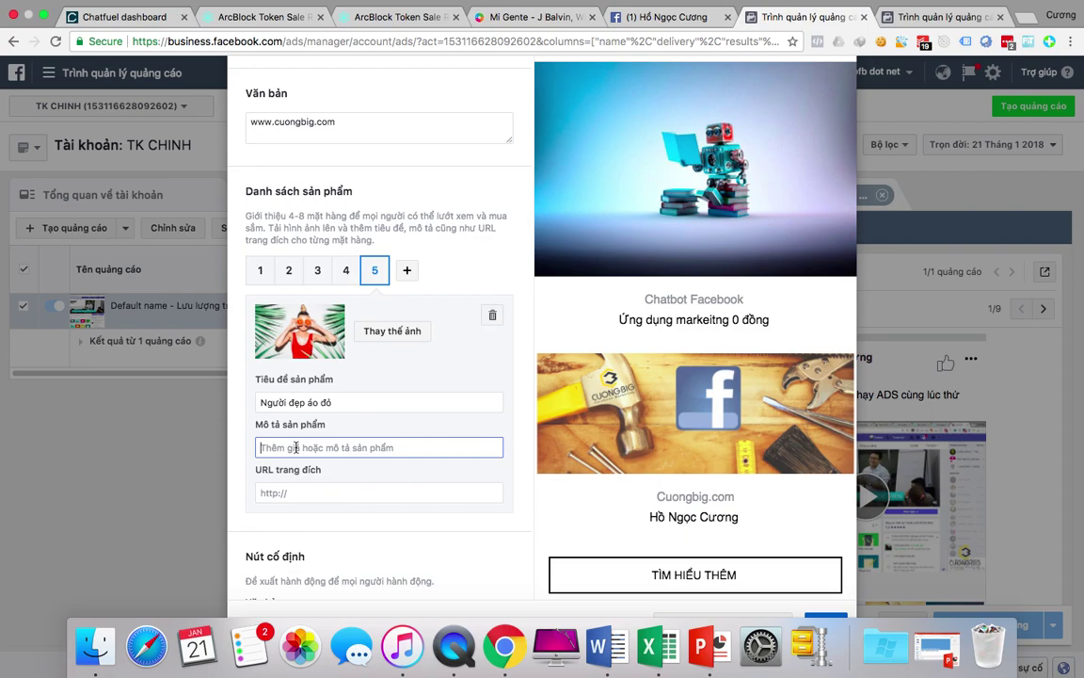
type("15000000")
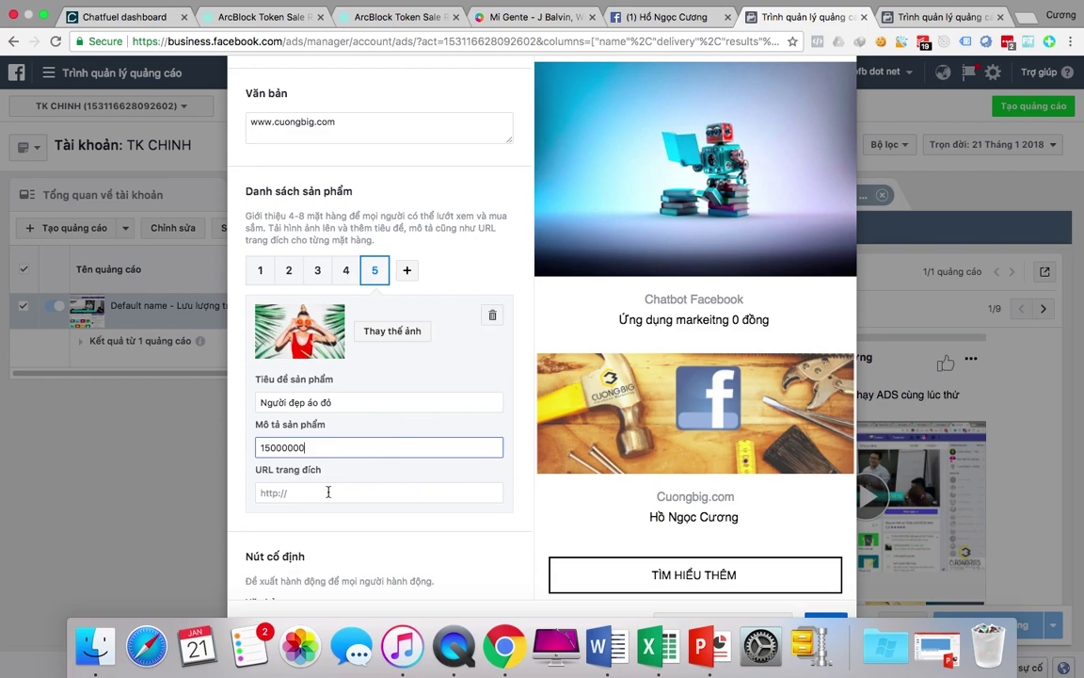
left_click(327, 491)
type("http:")
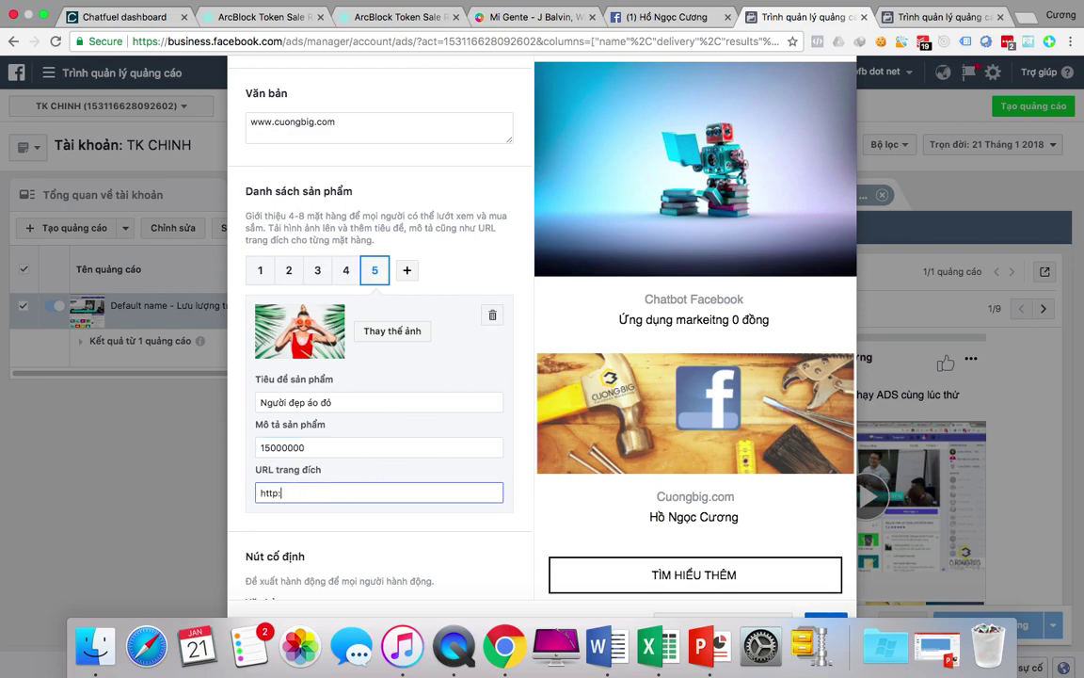
type("//cuongbig.com")
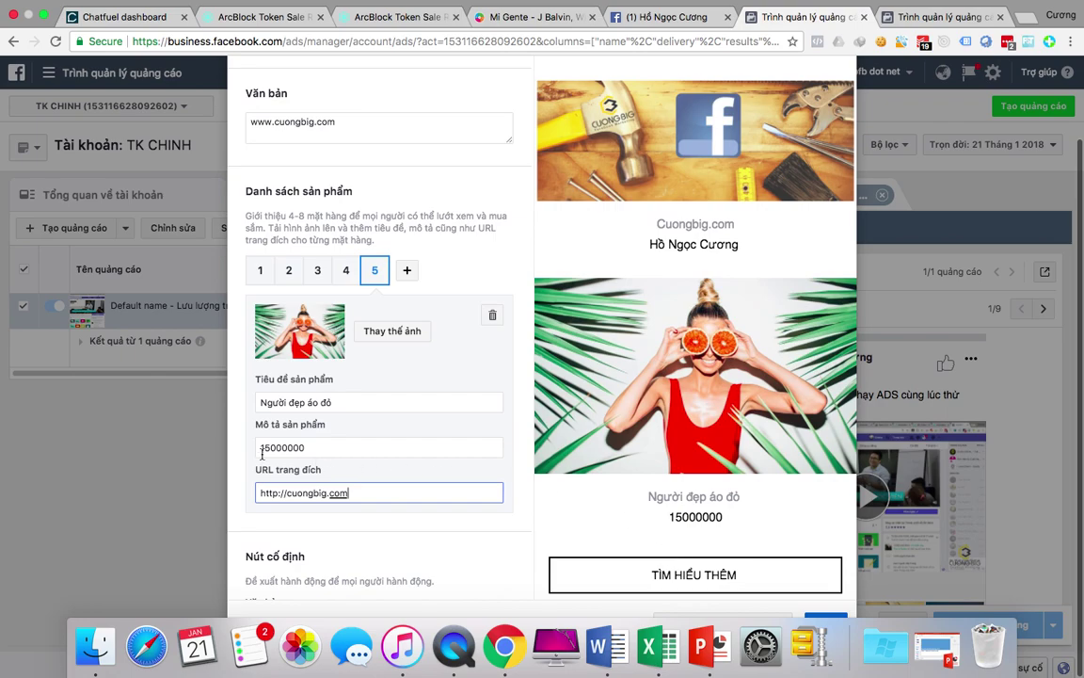
left_click(317, 448)
type("VNĐ")
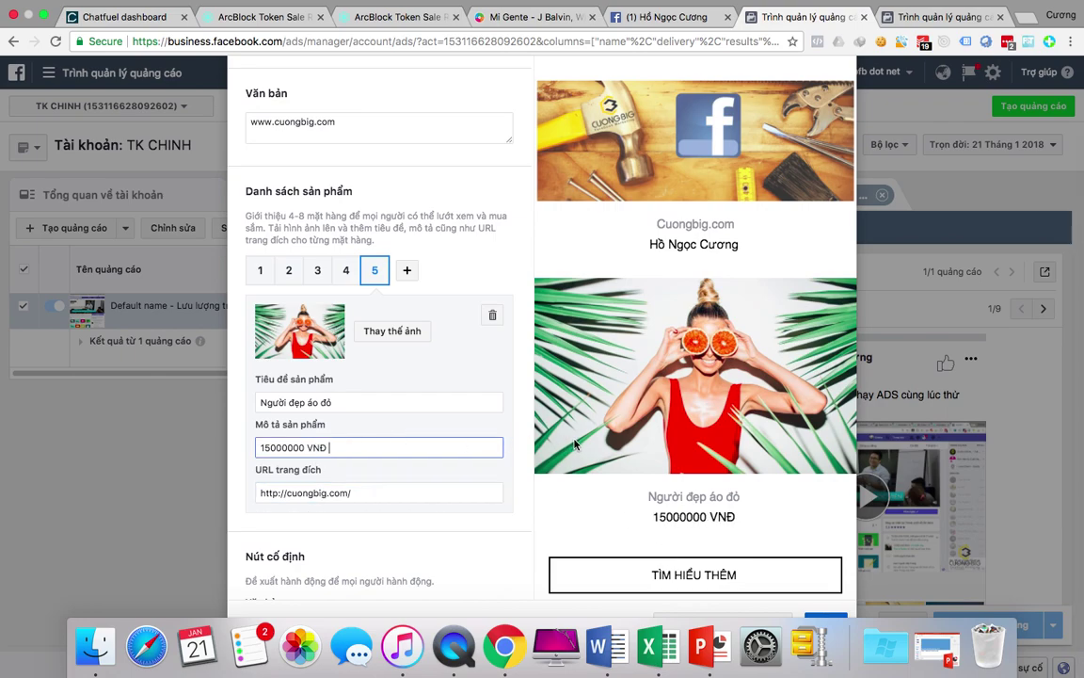
scroll(574, 446, "down", 1)
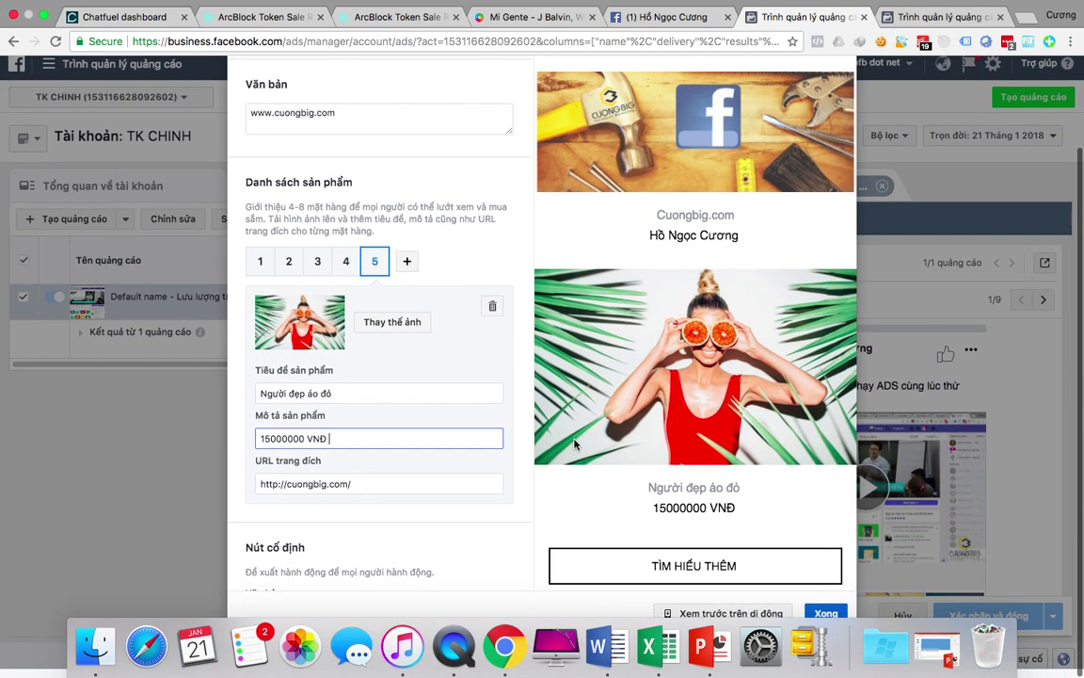
scroll(455, 485, "down", 2)
scroll(456, 489, "up", 1)
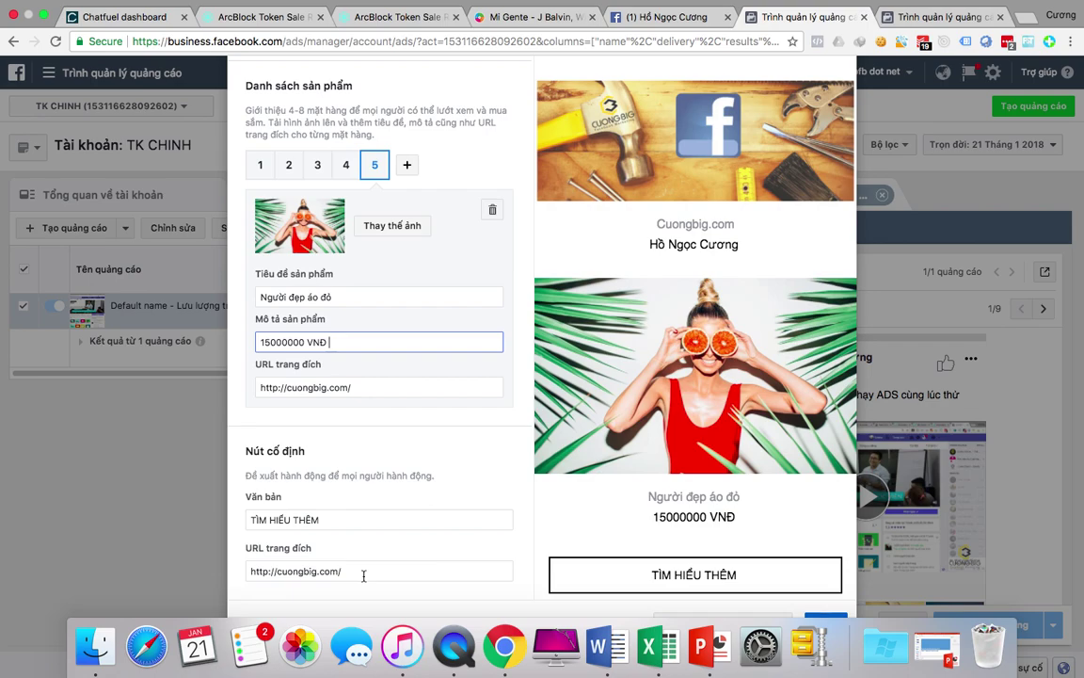
Get the URL of the personal blog's Facebook page and use it as the fixed button's destination in the new ad
left_click(659, 17)
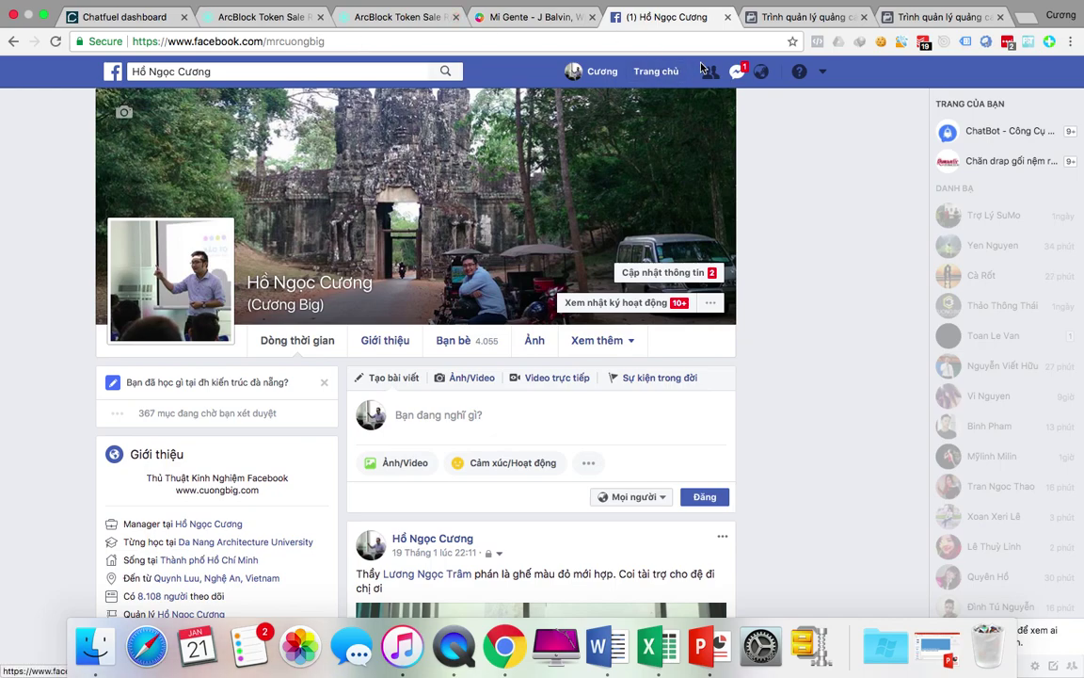
left_click(824, 75)
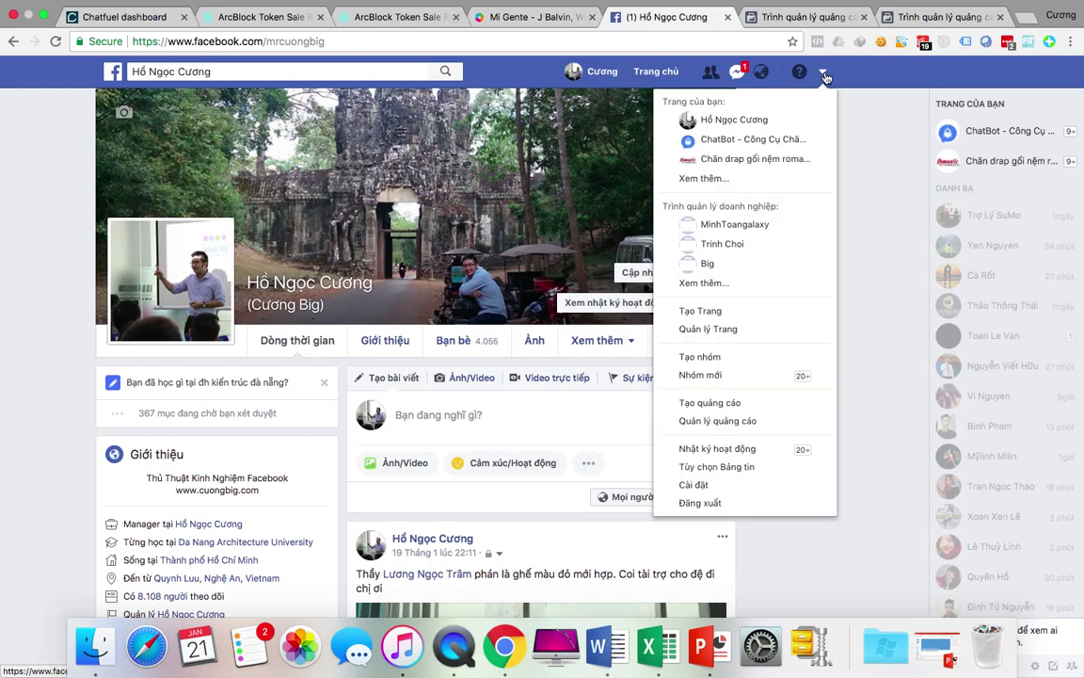
left_click(683, 108)
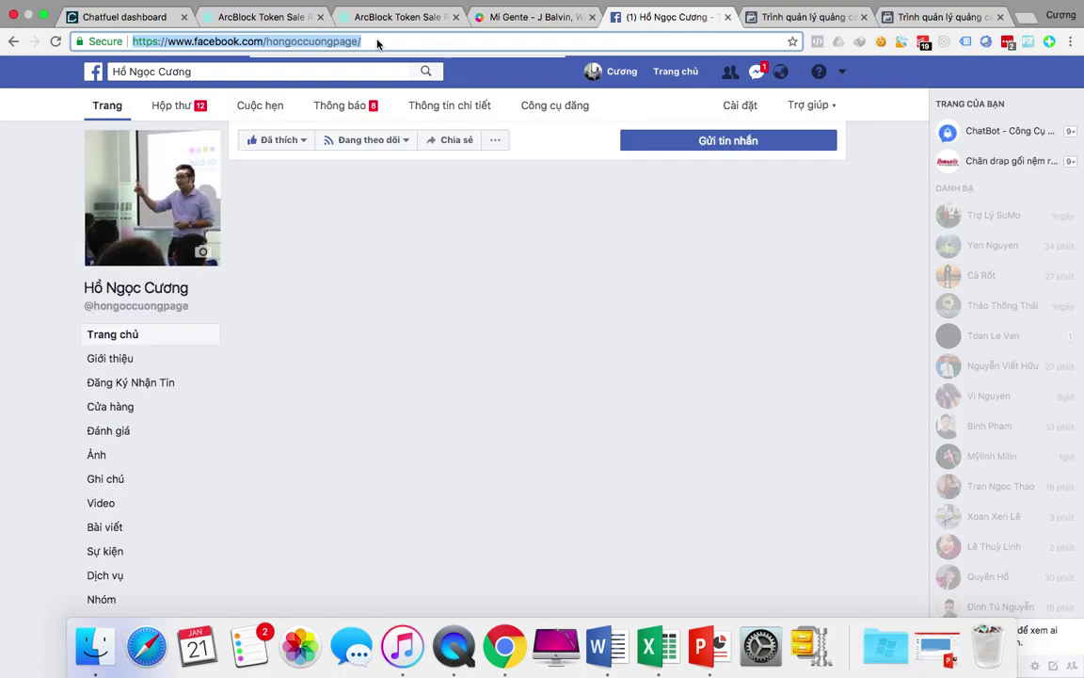
left_click(377, 41)
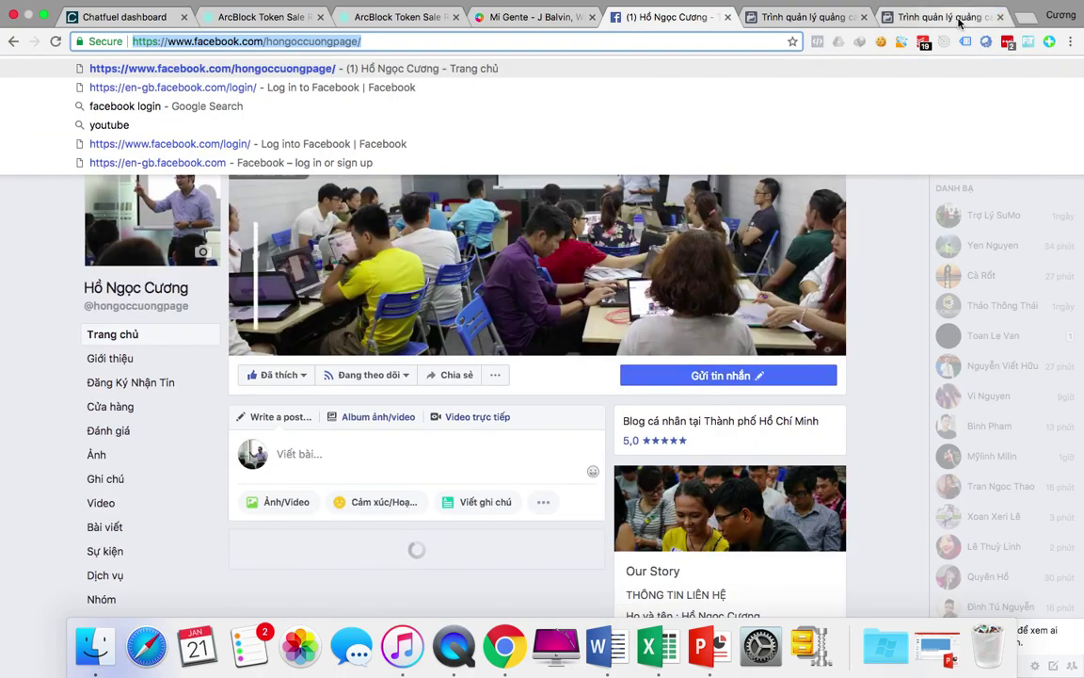
left_click(960, 17)
left_click_drag(467, 571, 181, 560)
key("Right")
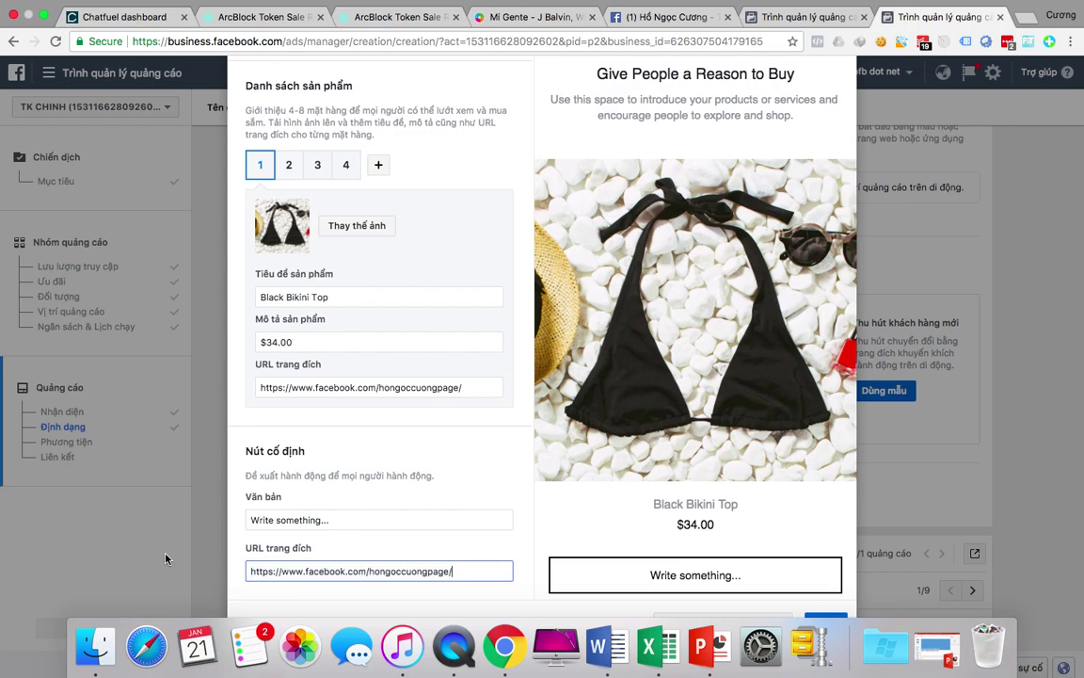
Review the new ad's cover video and texts, then go back to the finished ad and check product entries 1 to 3
scroll(442, 476, "down", 1)
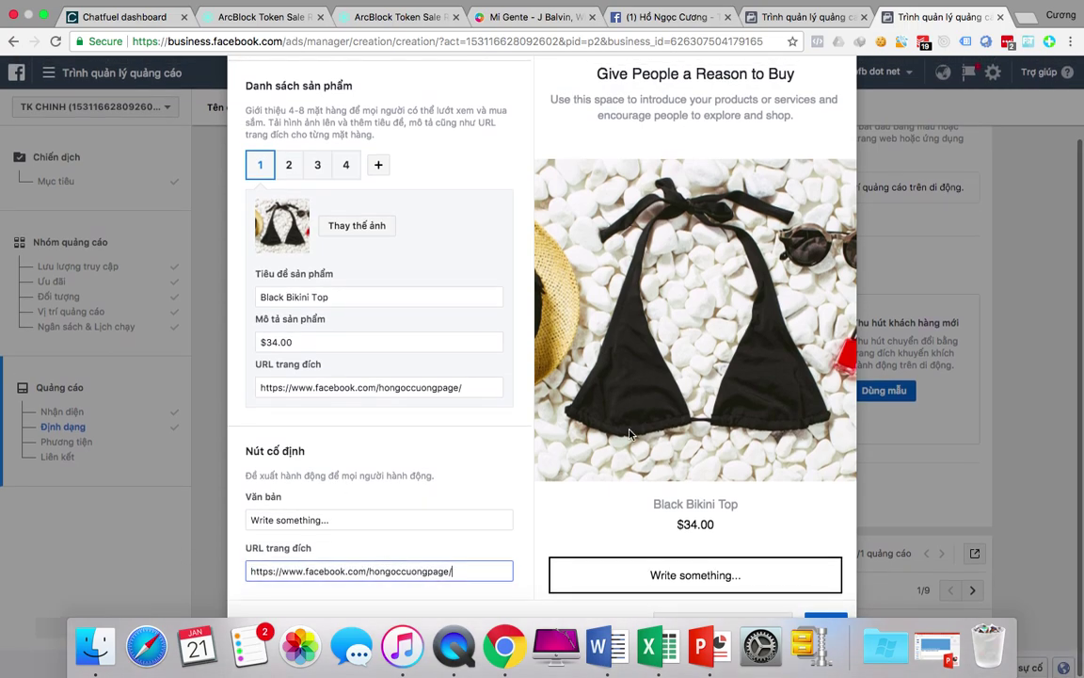
scroll(328, 235, "up", 6)
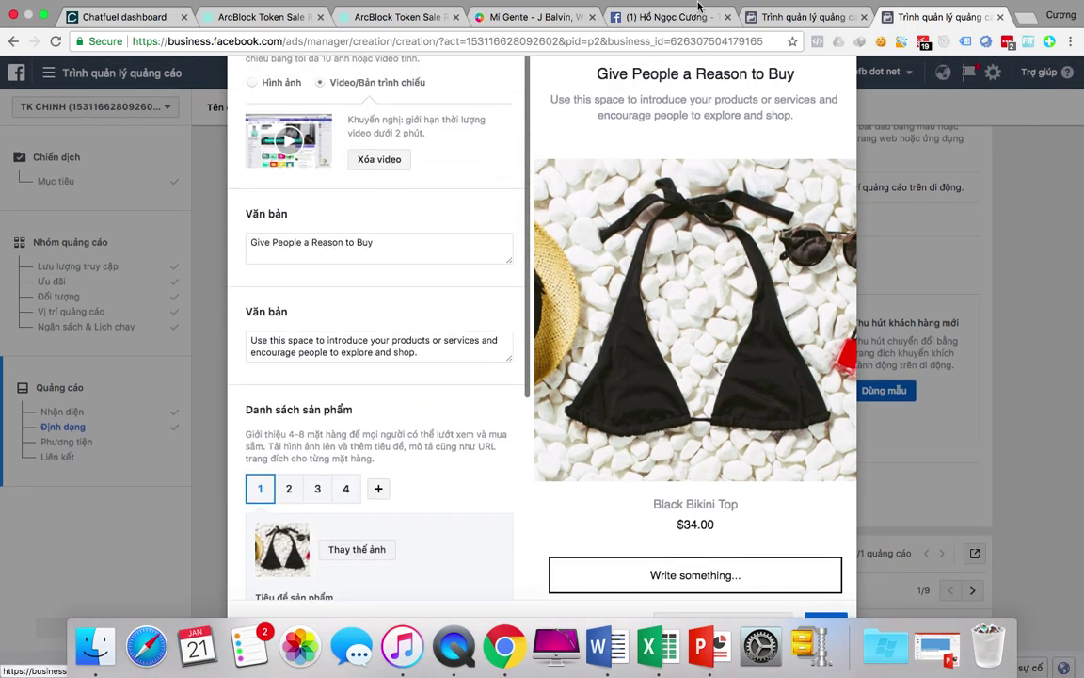
left_click(798, 17)
scroll(460, 358, "up", 4)
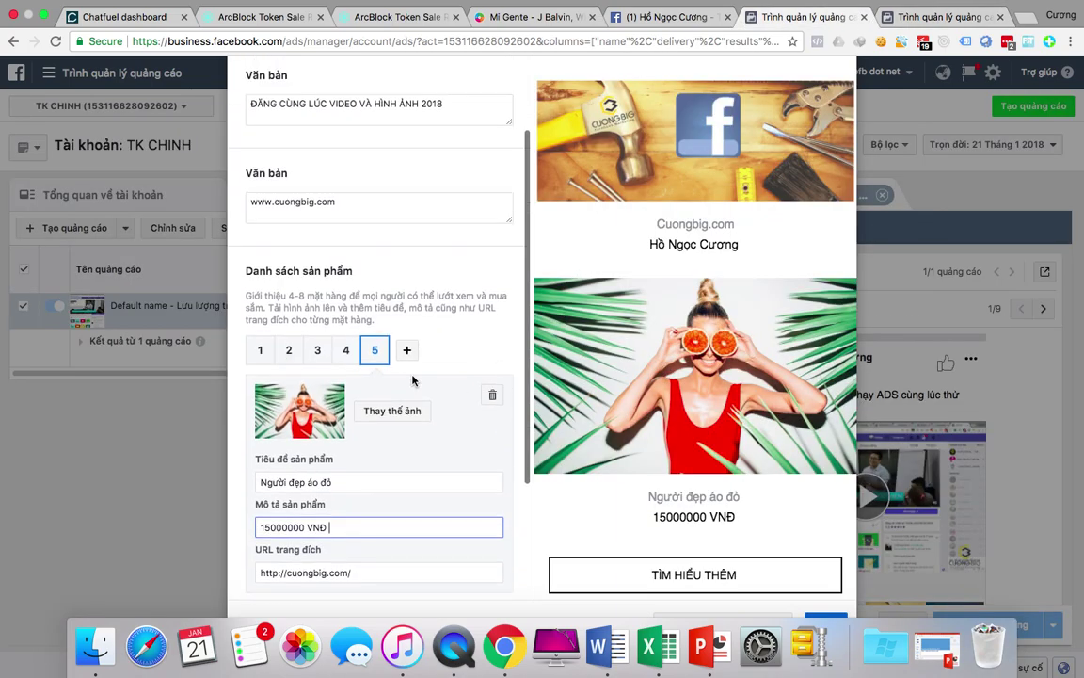
left_click(261, 350)
left_click(284, 354)
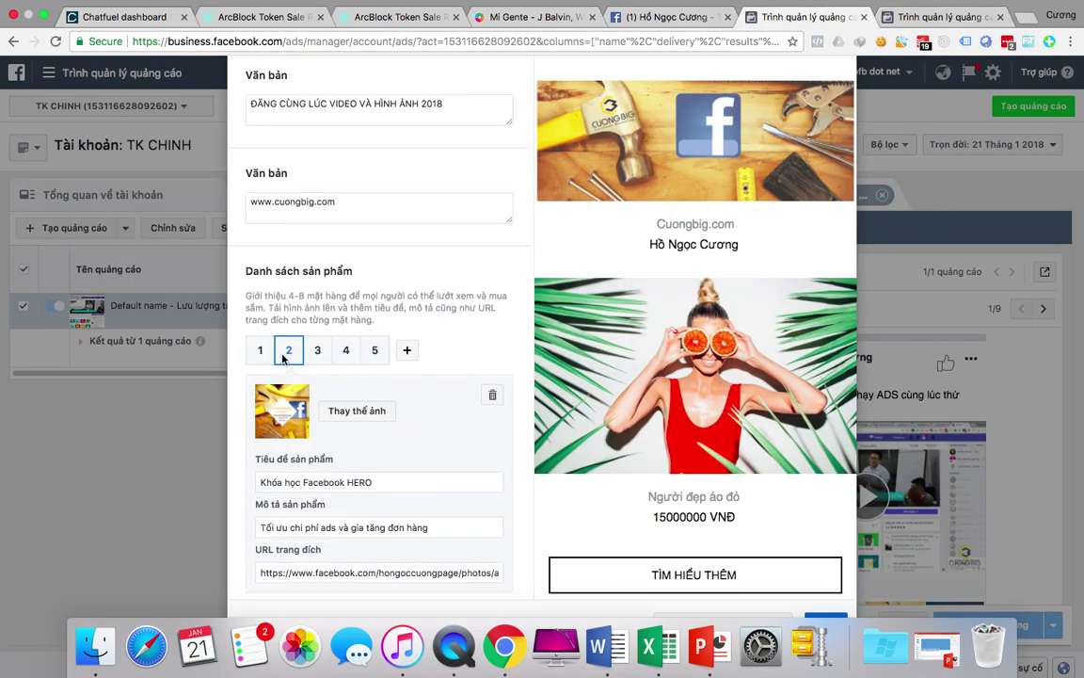
left_click(317, 350)
scroll(729, 425, "down", 1)
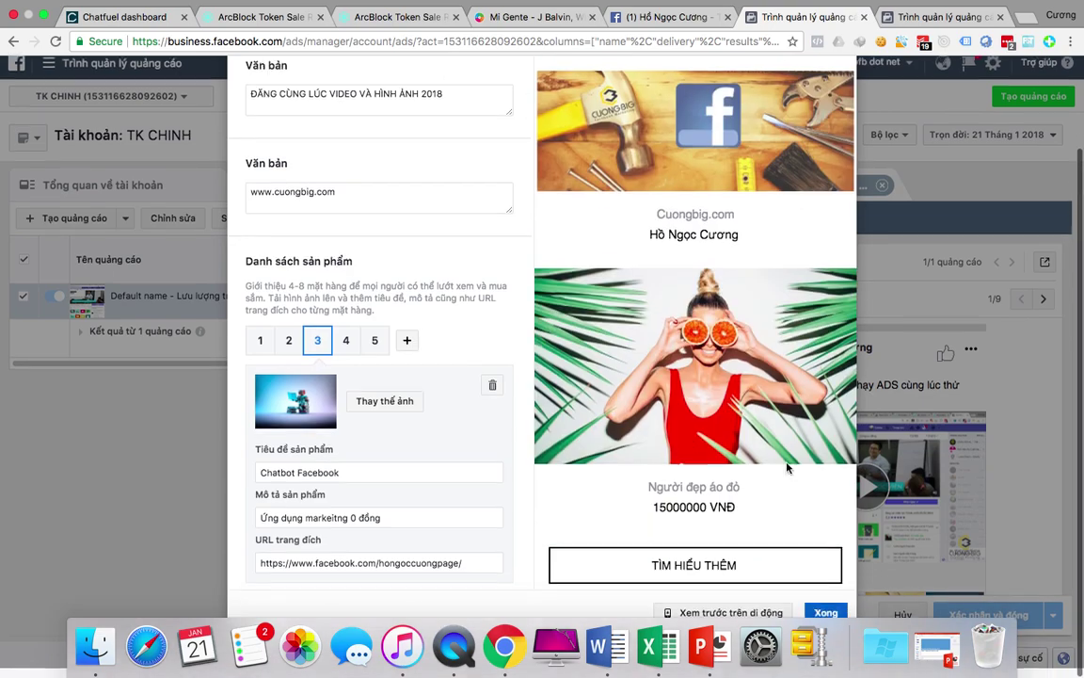
Confirm the finished ad's full-screen experience and review its ad format, feed images and tracking settings
left_click(828, 623)
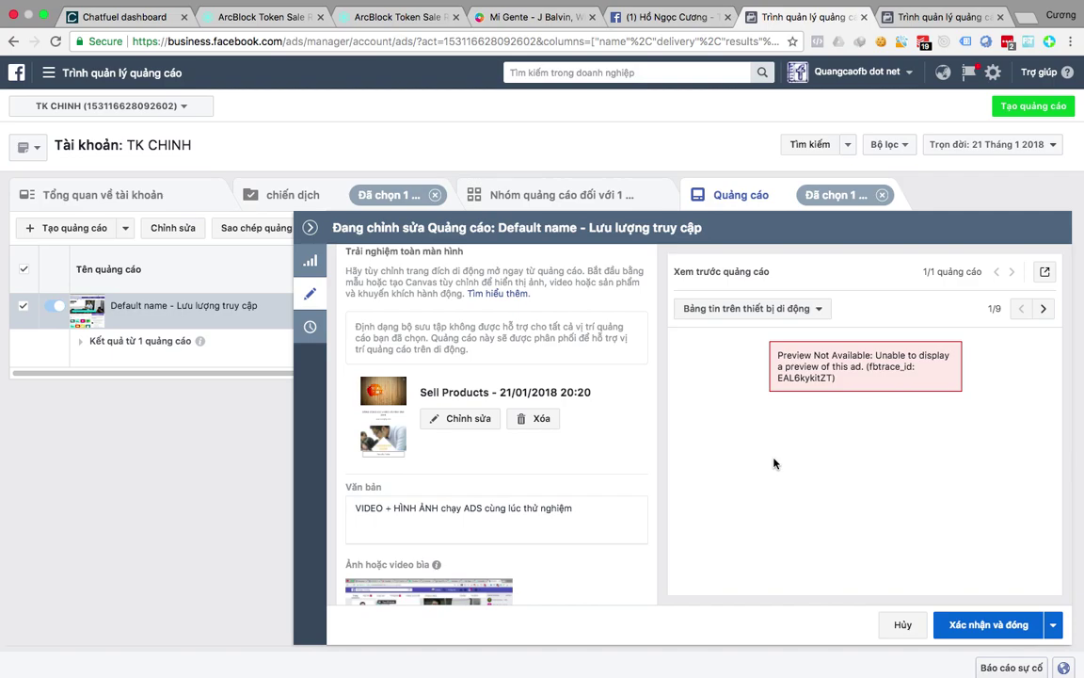
scroll(514, 462, "down", 6)
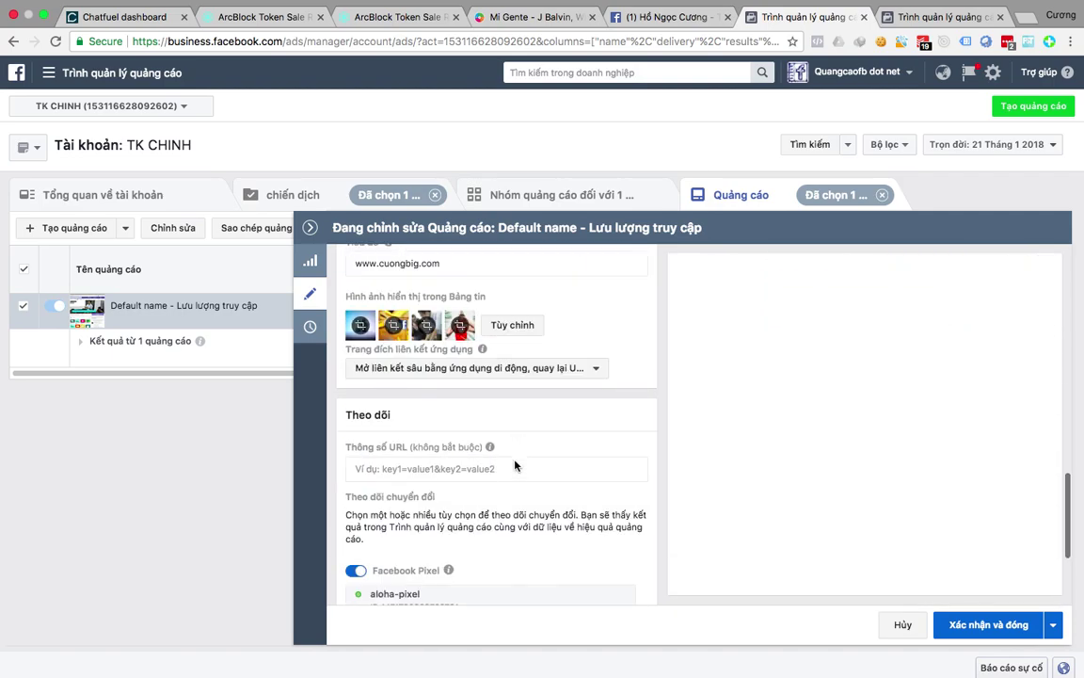
scroll(515, 465, "up", 10)
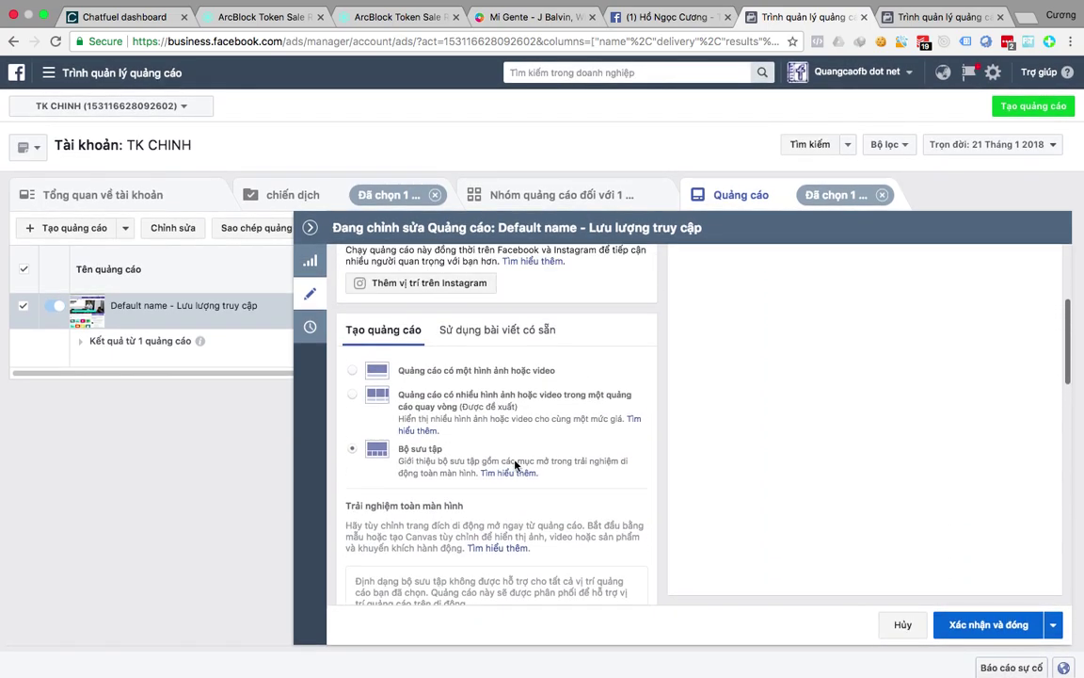
scroll(515, 465, "up", 3)
scroll(781, 479, "down", 3)
scroll(784, 480, "up", 1)
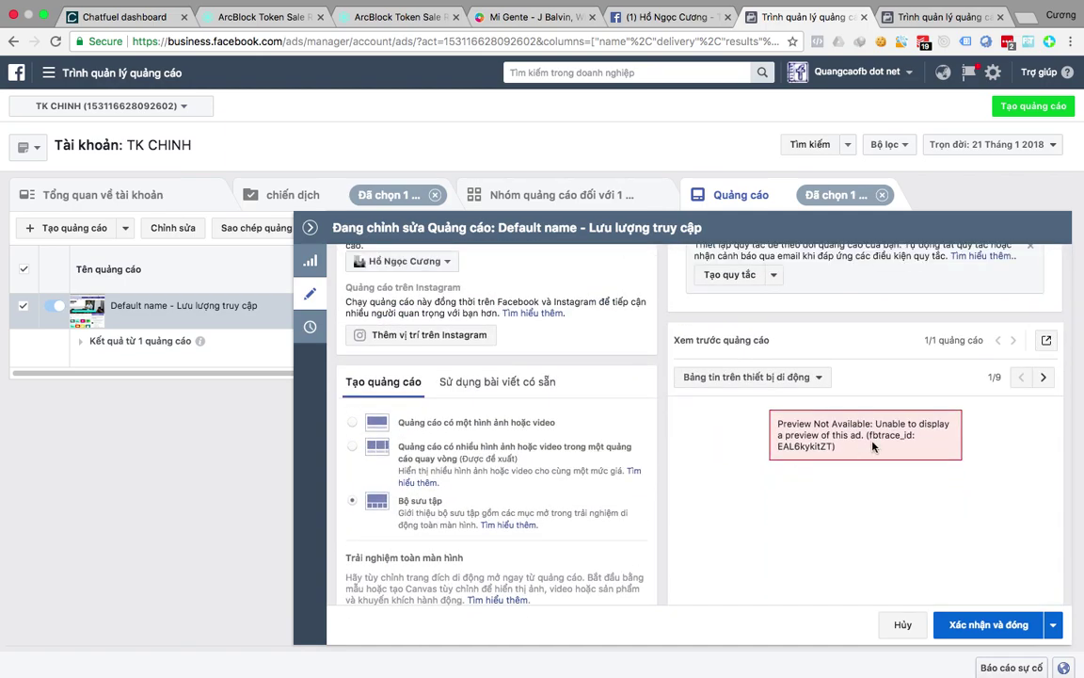
scroll(498, 474, "down", 3)
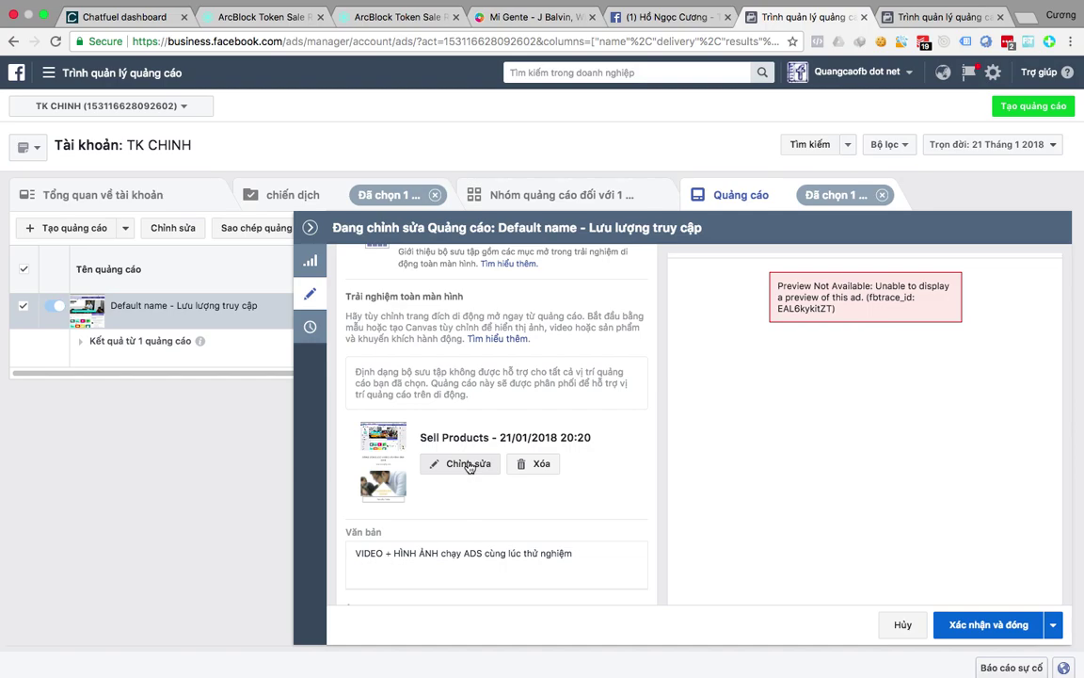
Reopen the finished ad's full-screen experience, check the fifth product and the fixed button's settings, and close it again
left_click(468, 468)
scroll(404, 352, "down", 4)
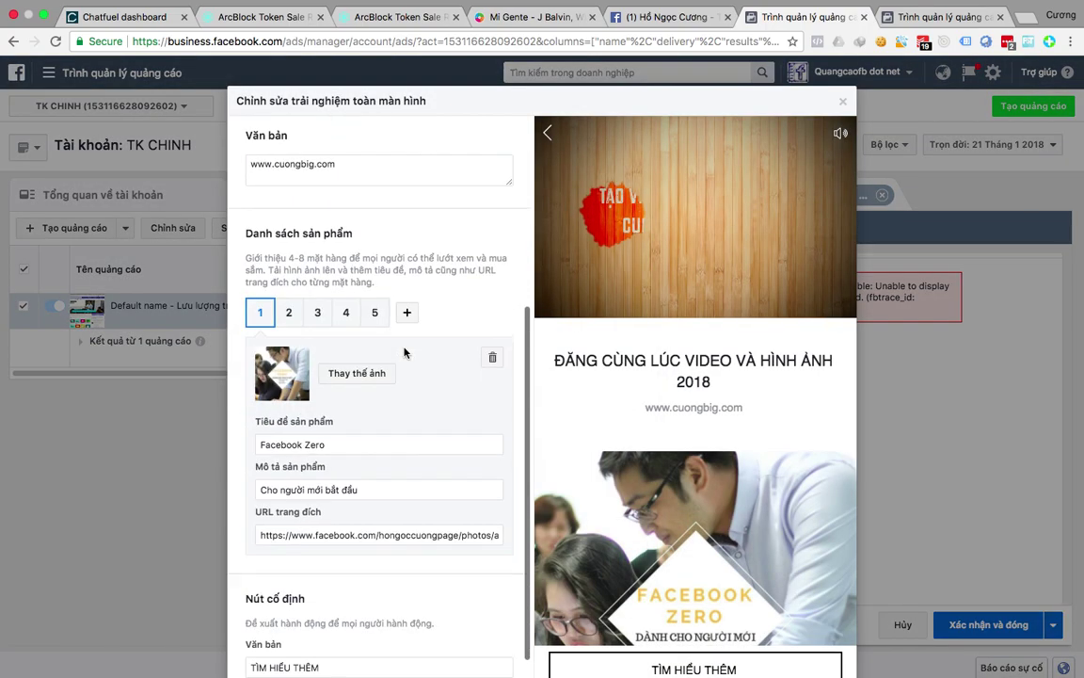
left_click(375, 313)
scroll(414, 421, "down", 2)
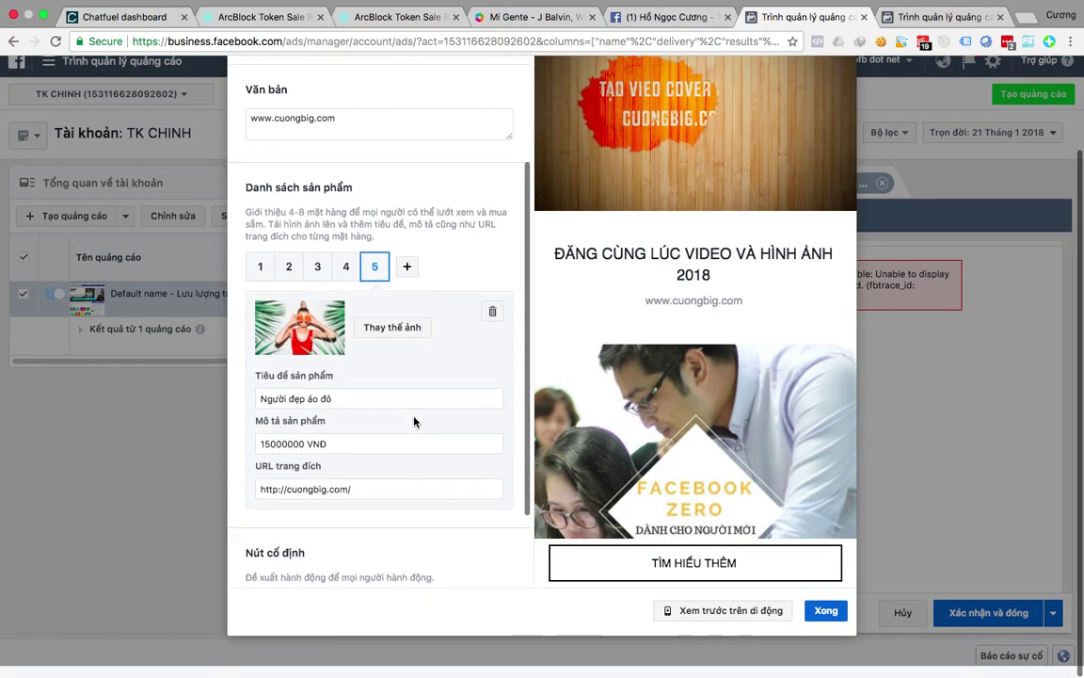
scroll(415, 422, "up", 3)
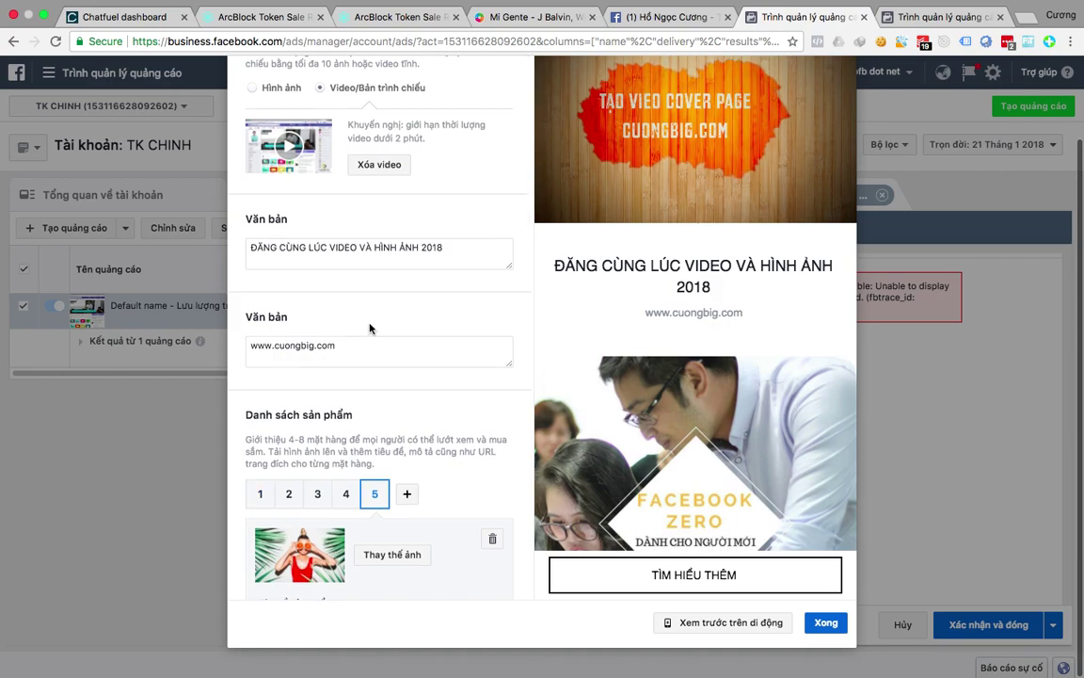
scroll(370, 327, "up", 2)
scroll(368, 325, "down", 5)
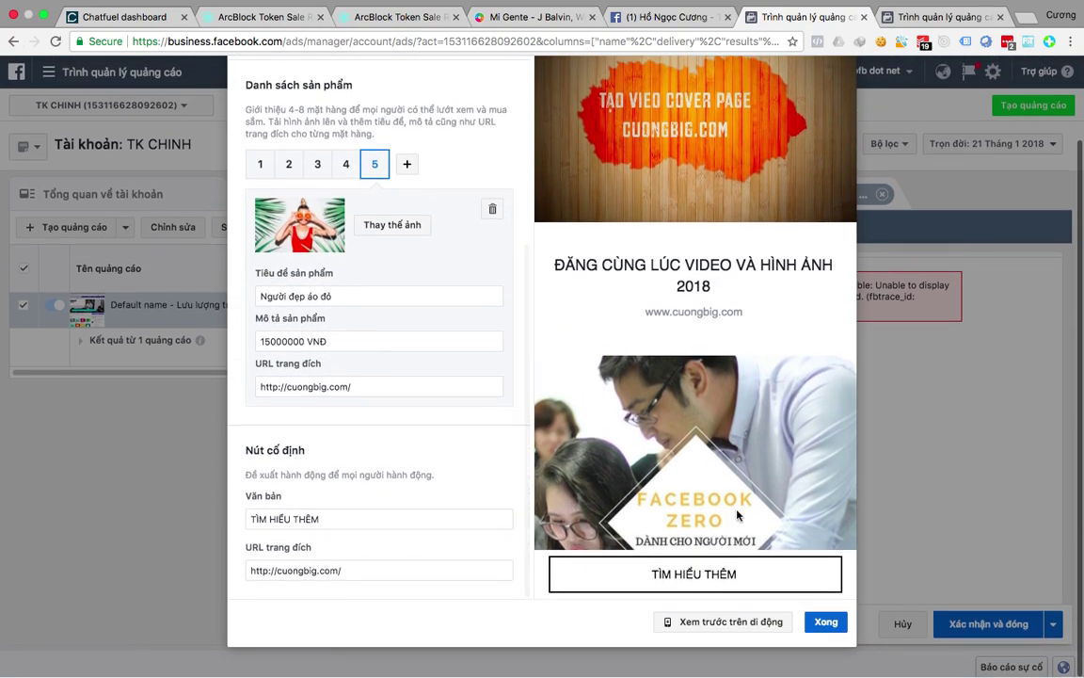
left_click(830, 623)
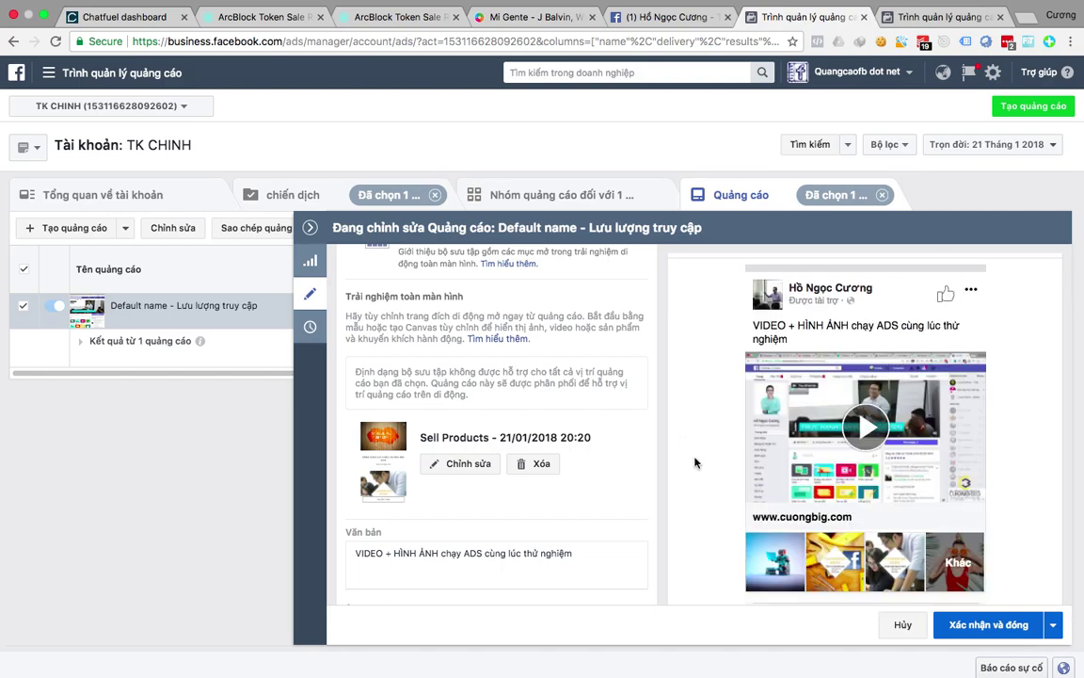
Examine the finished ad's feed preview along with its text, headline, feed images and app link destination
scroll(695, 462, "down", 1)
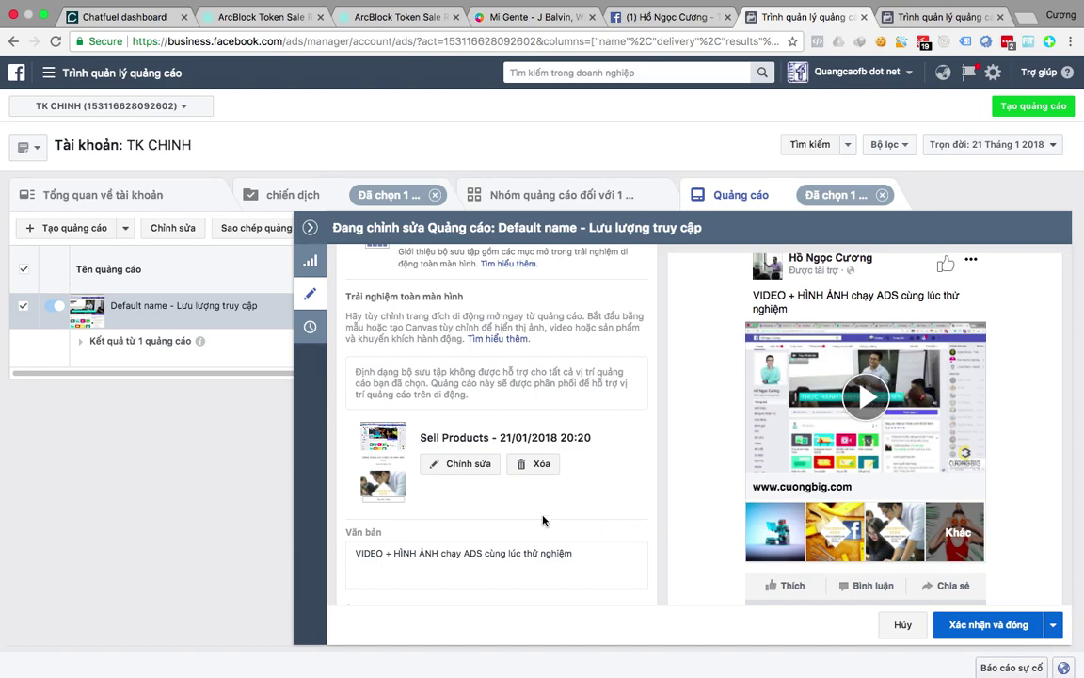
scroll(542, 519, "down", 3)
scroll(542, 520, "up", 7)
scroll(543, 520, "down", 10)
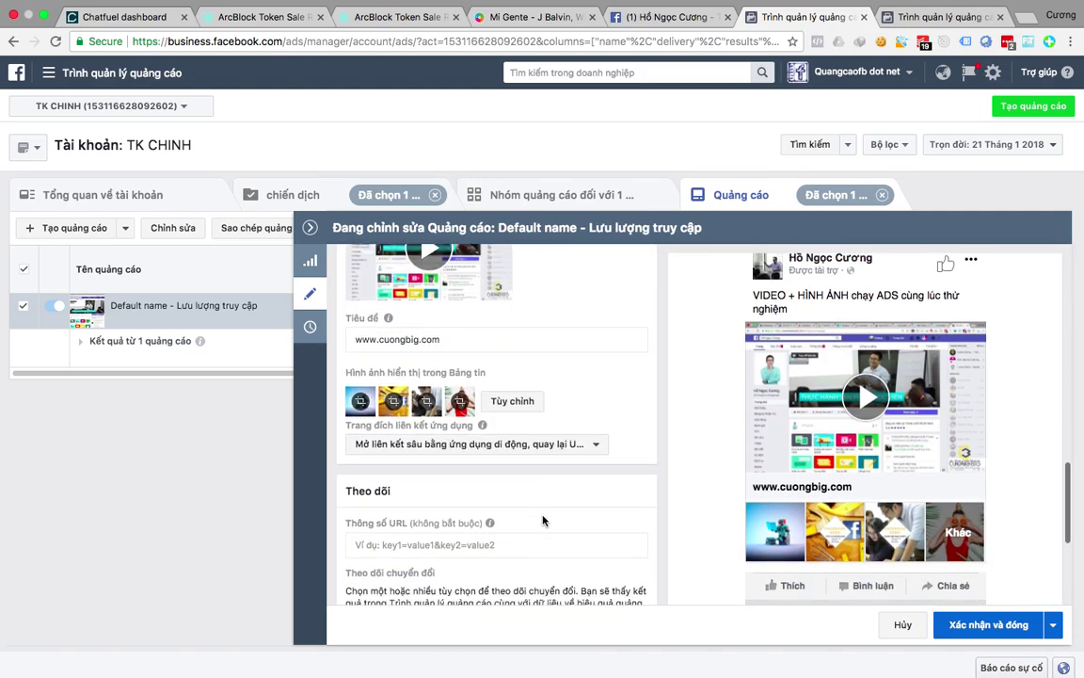
scroll(543, 519, "down", 4)
scroll(542, 519, "up", 4)
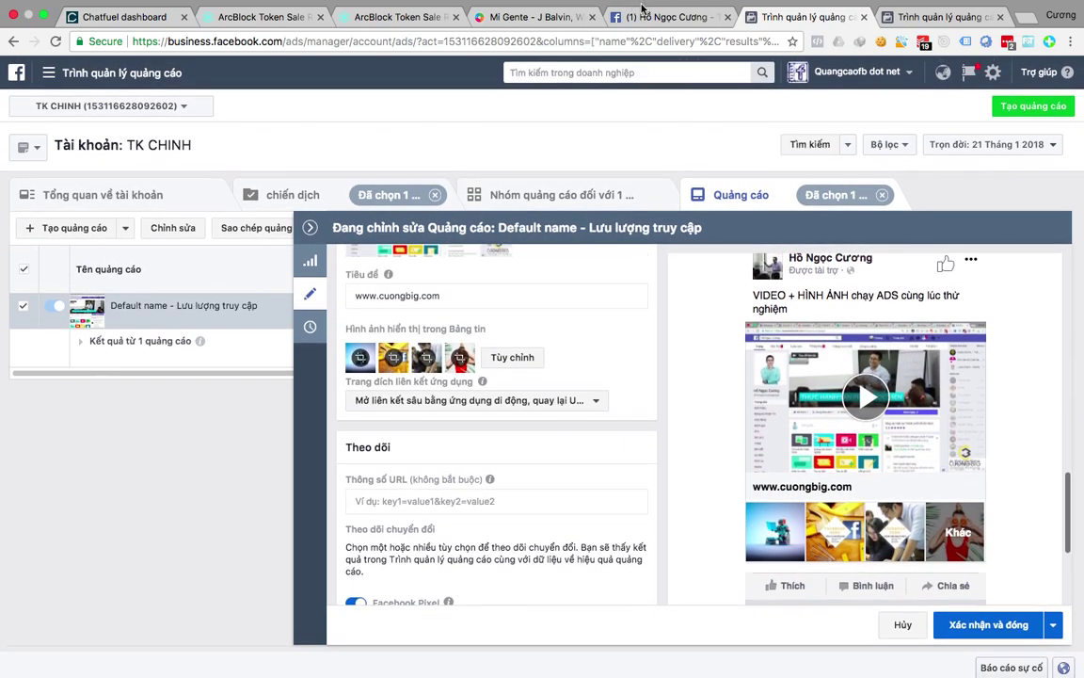
Go back to the new ad and complete its full-screen experience with the cover video and sample products
left_click(927, 16)
scroll(328, 307, "up", 2)
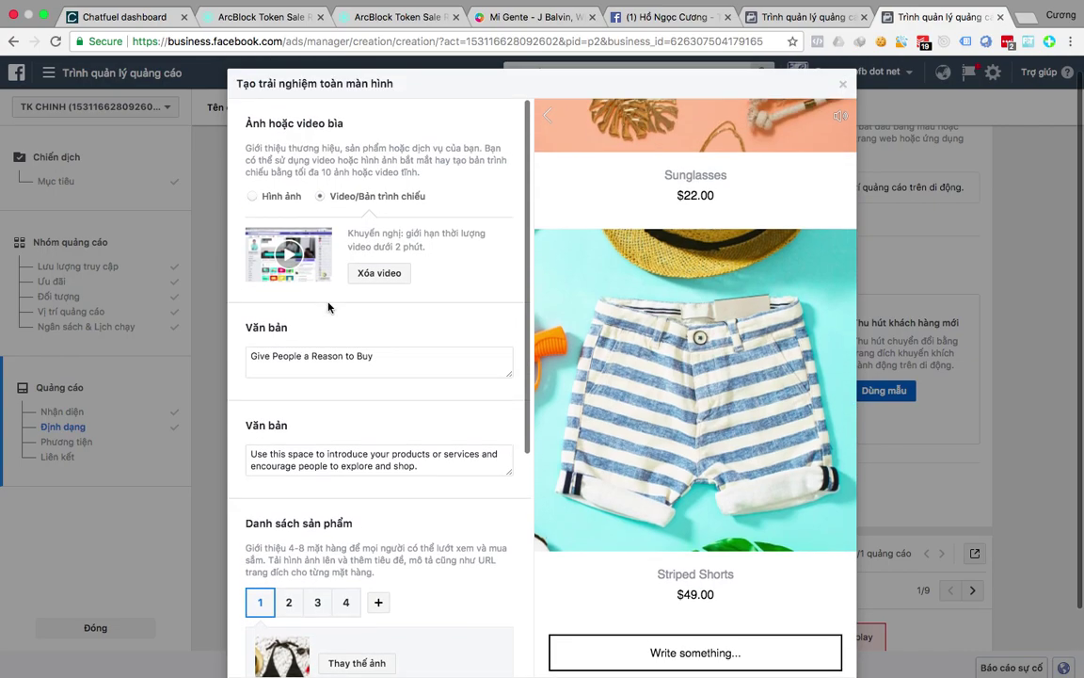
scroll(819, 527, "down", 2)
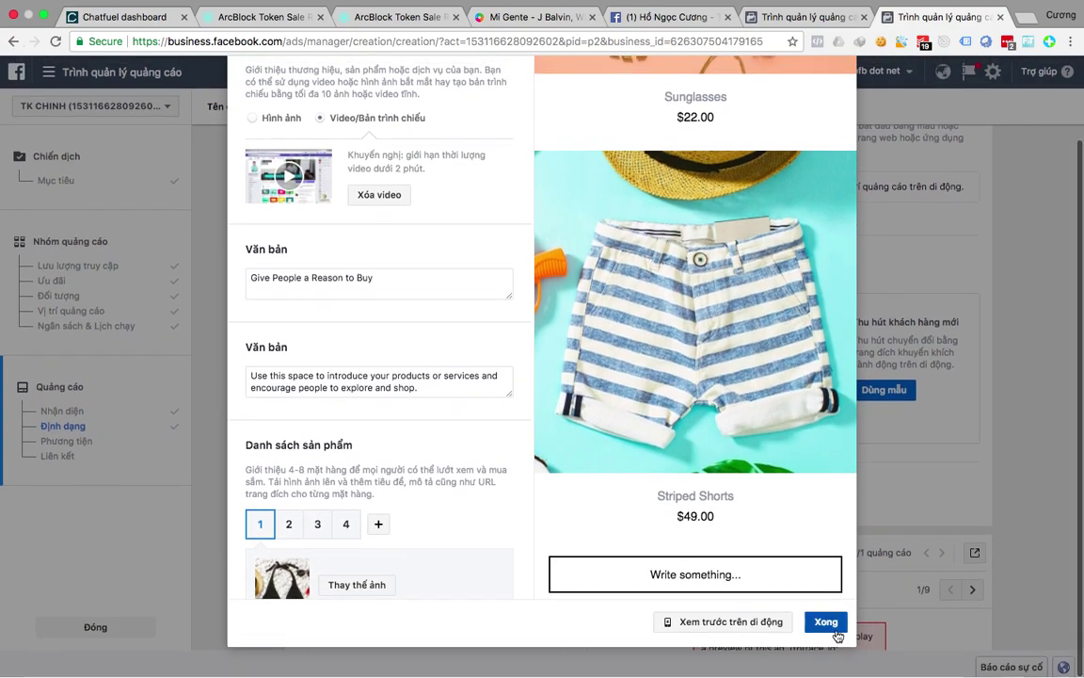
left_click(834, 627)
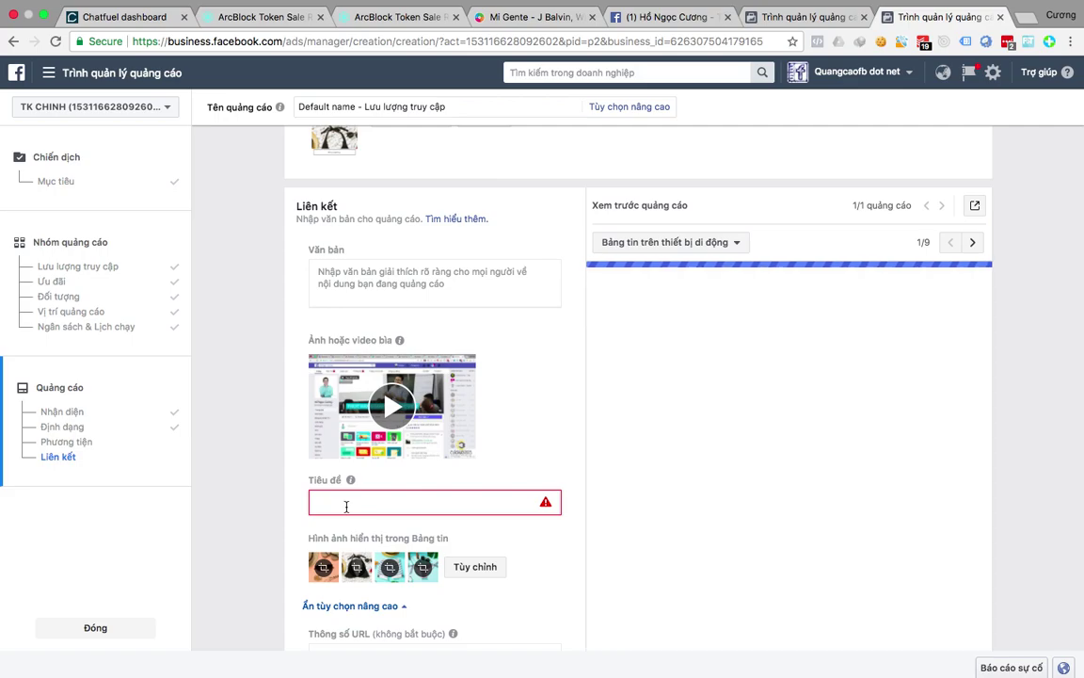
Set the new ad's headline to "CUONGBIG"
scroll(346, 507, "down", 2)
left_click(397, 429)
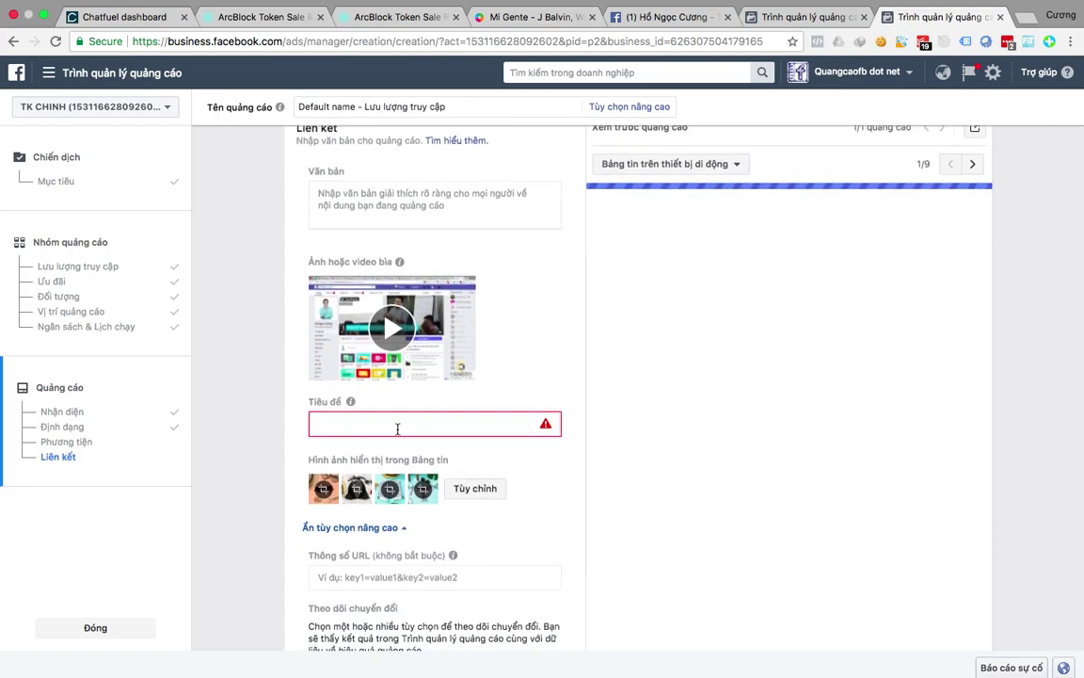
type("cuoNGBIG")
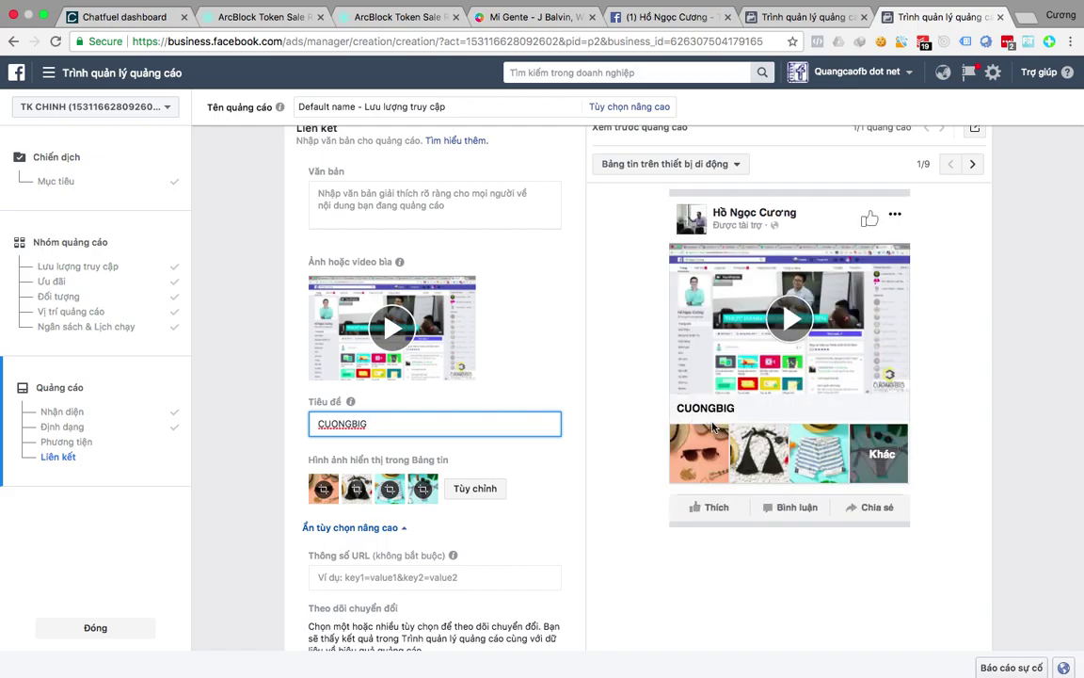
Enter "nƠI NGHI NỘI DUNG QUẢNG CÁO" as the new ad's main text above the cover video
left_click(405, 201)
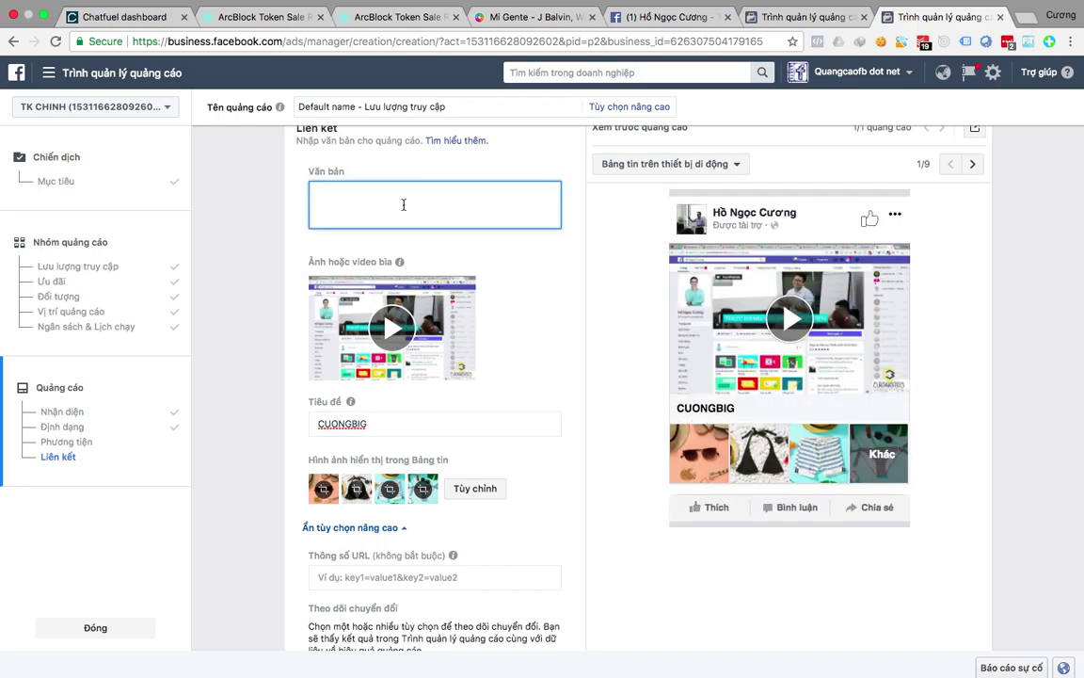
type("nơi HG")
type("D")
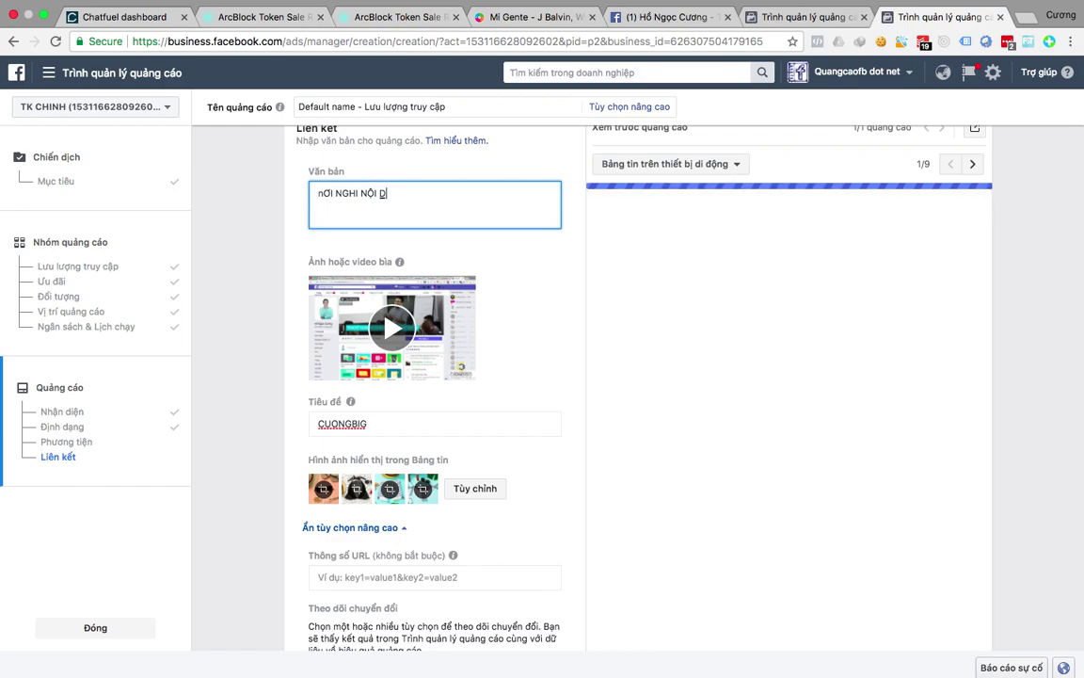
type("UNG QUANG CÁO")
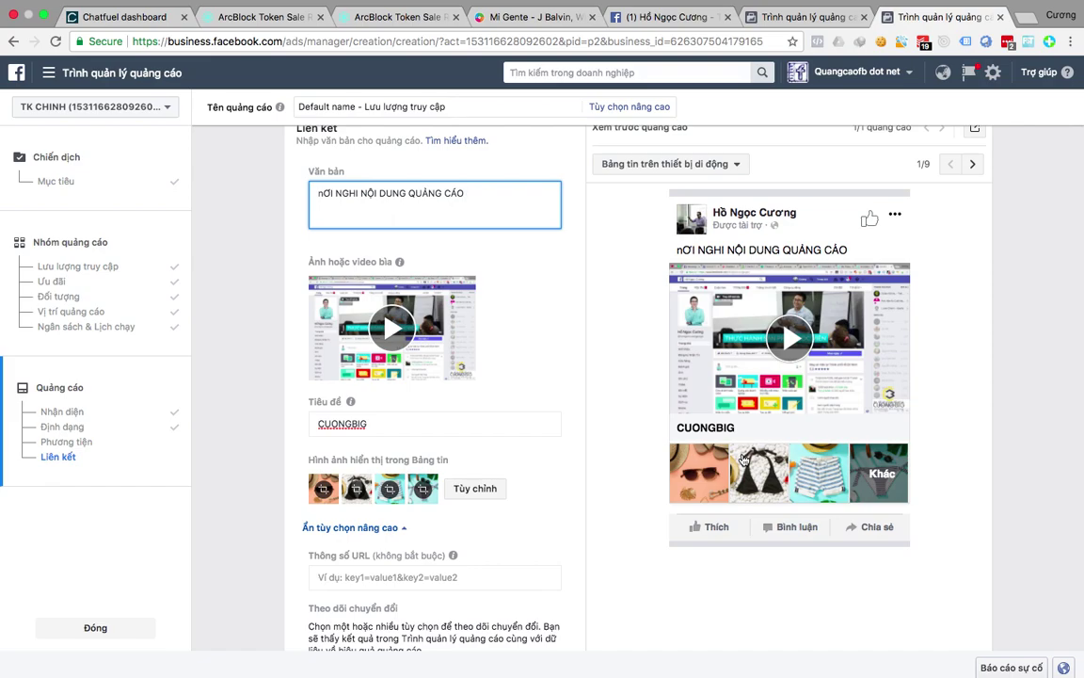
Return to the finished ad and view its mobile feed preview with the video and product images
left_click(795, 17)
scroll(866, 395, "down", 2)
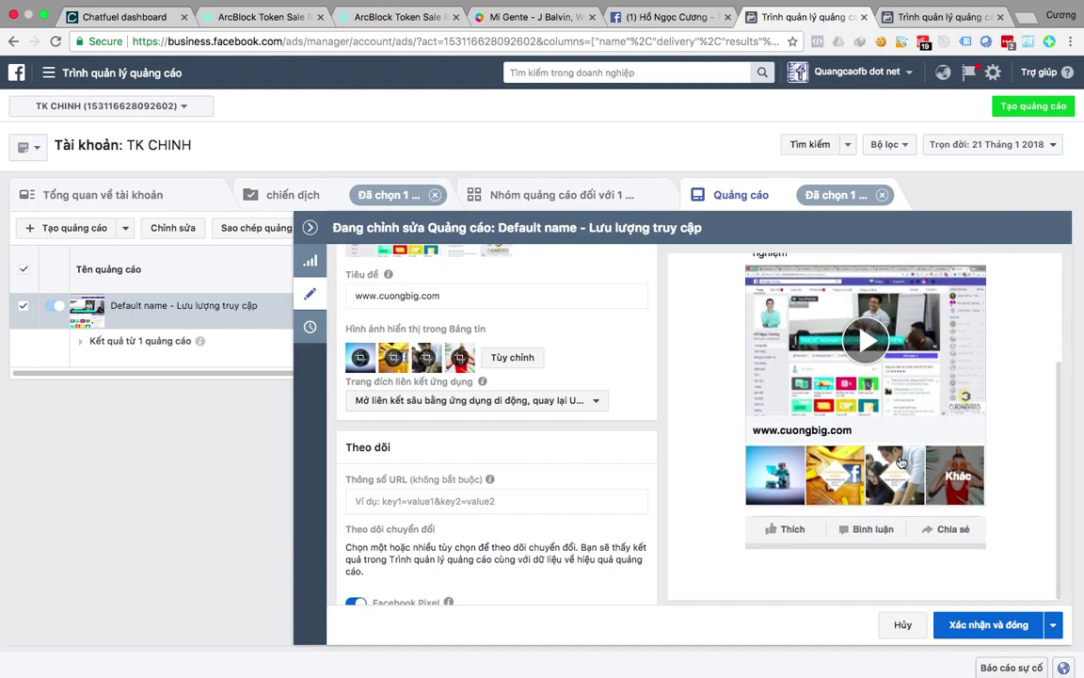
scroll(858, 398, "up", 2)
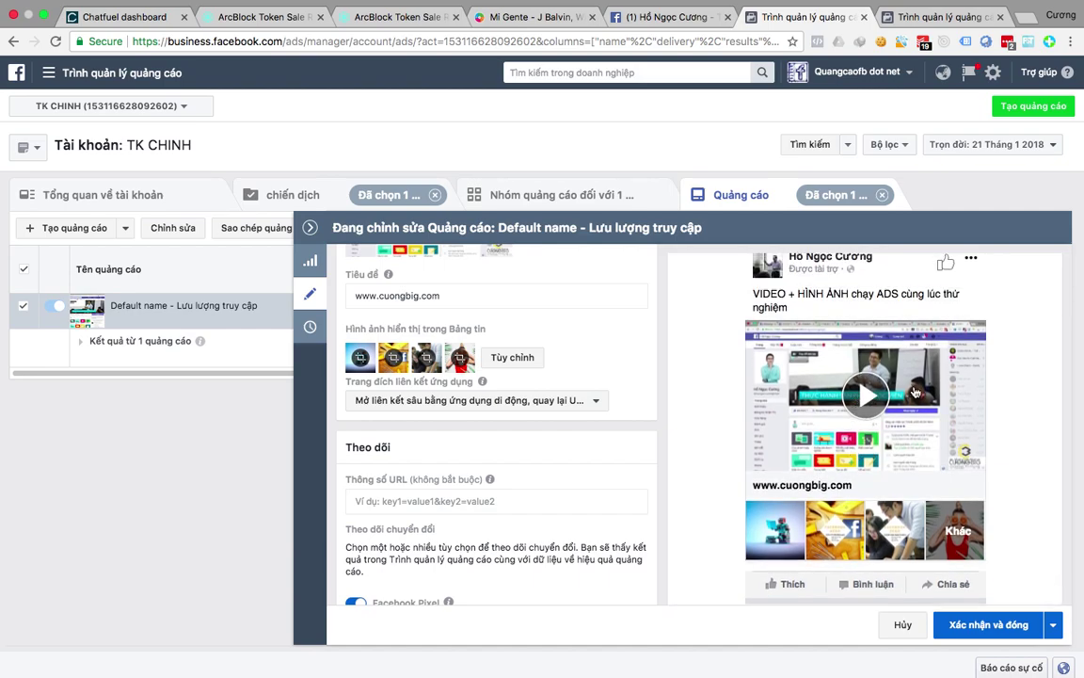
scroll(913, 395, "up", 1)
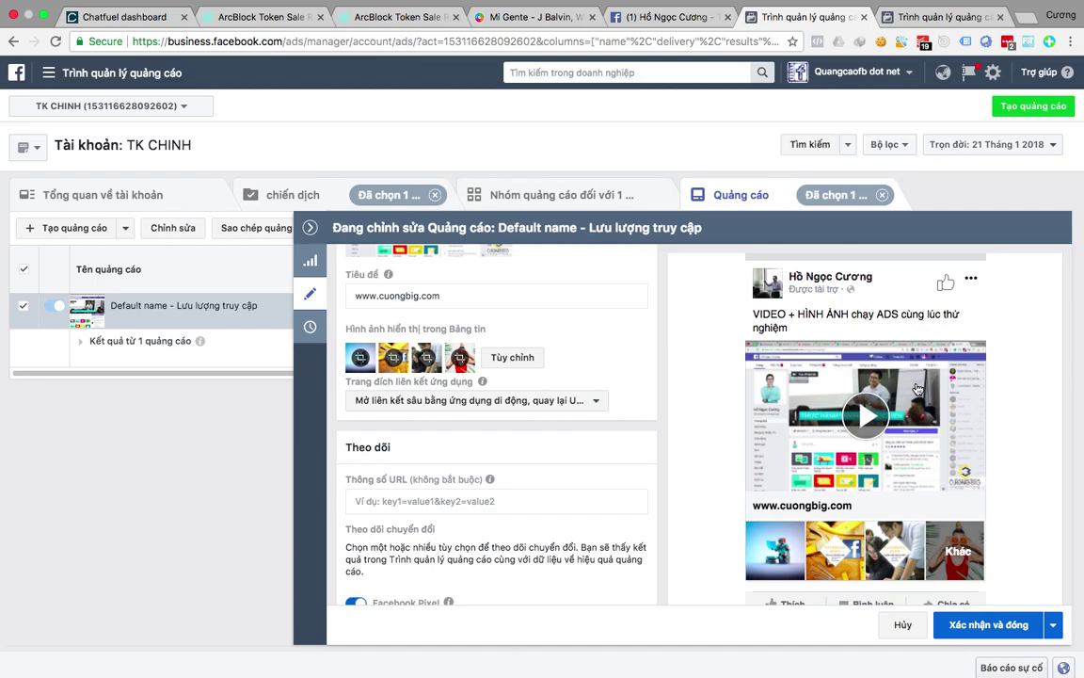
View the personal blog's Facebook page and its address, then open the owner's personal profile
left_click(673, 16)
key("ctrl+l")
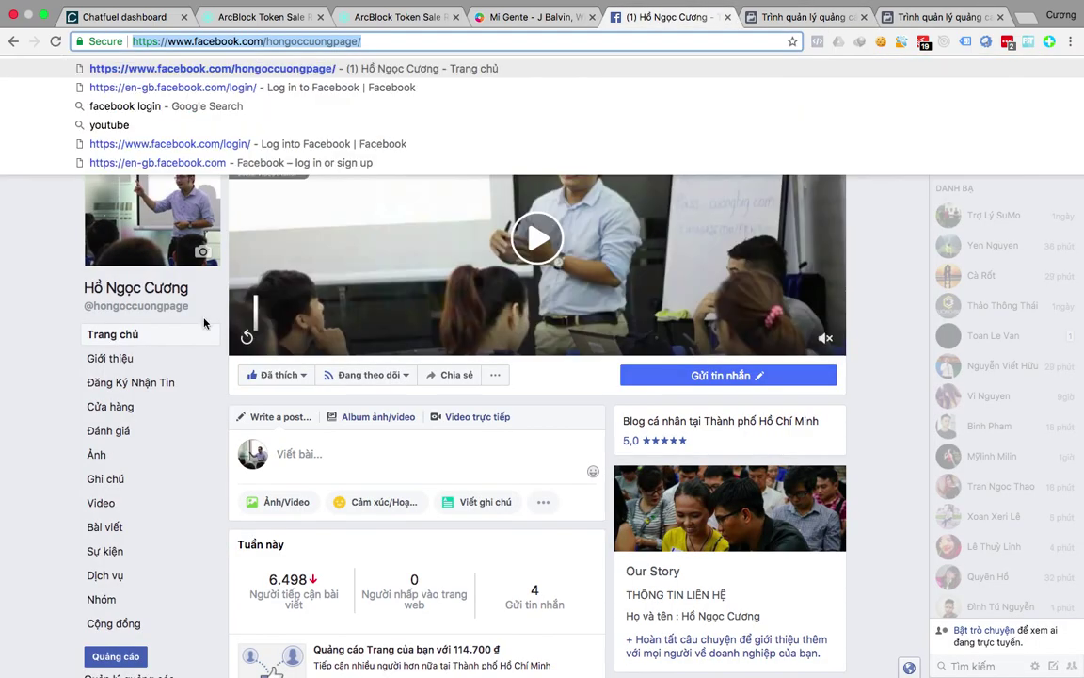
left_click(3, 287)
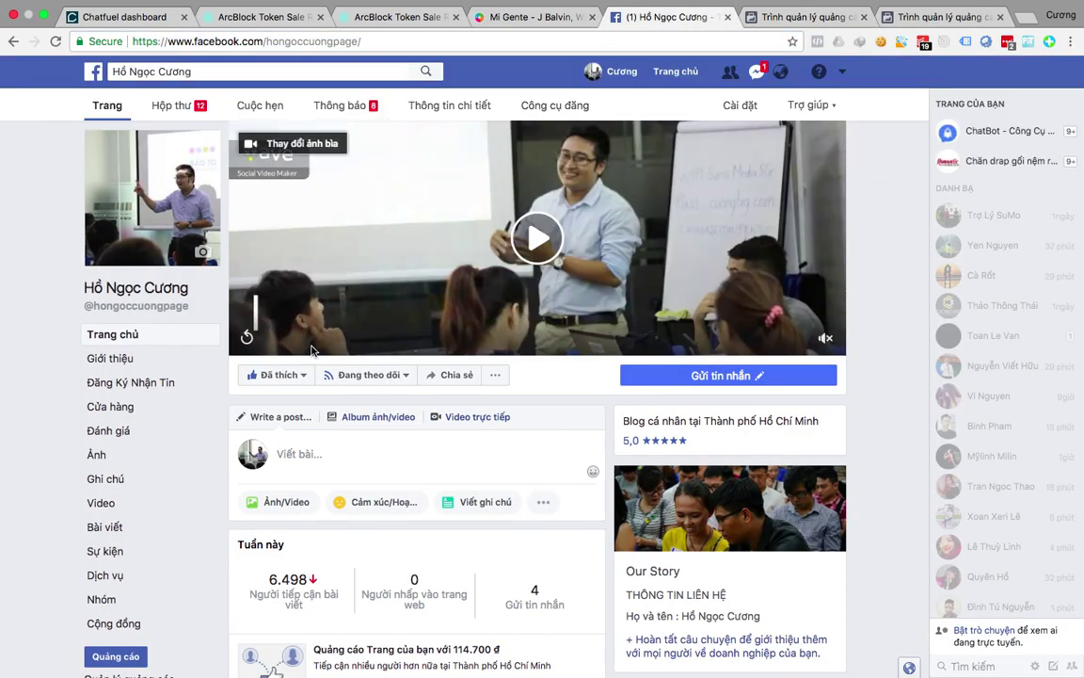
left_click(595, 81)
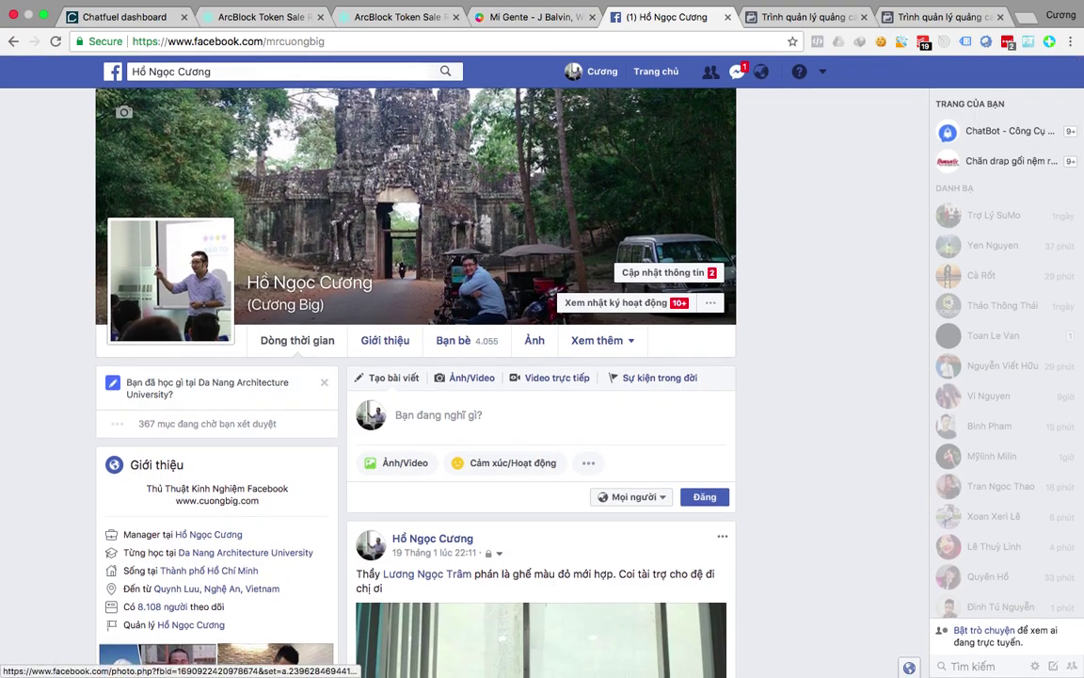
left_click(433, 626)
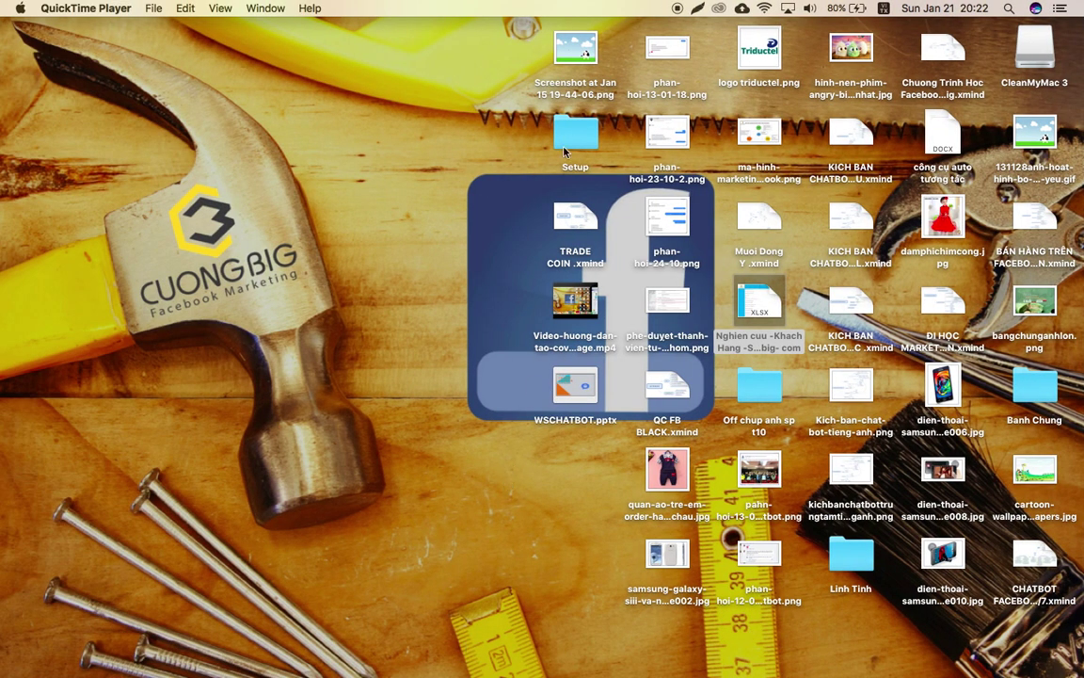
left_click(156, 8)
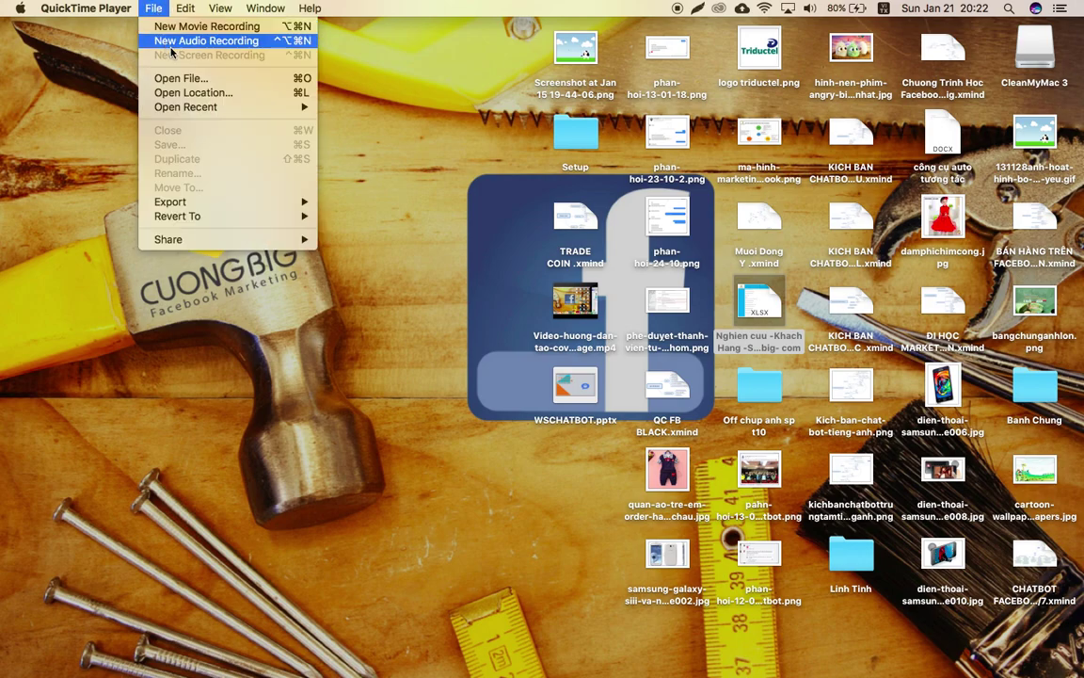
mouse_move(181, 11)
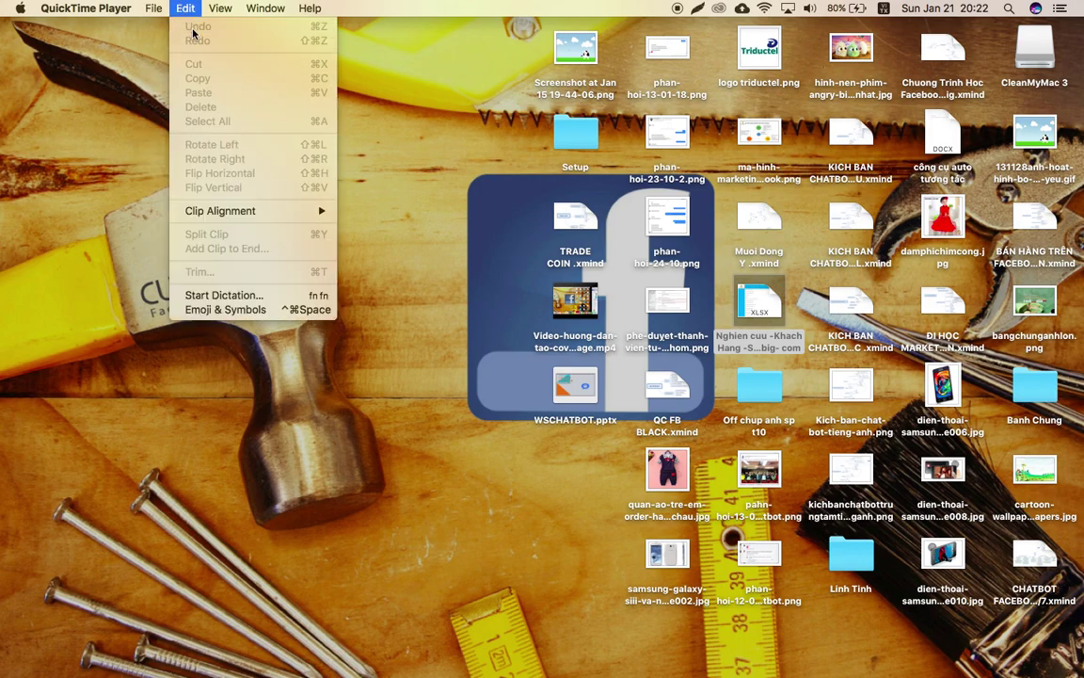
left_click(556, 589)
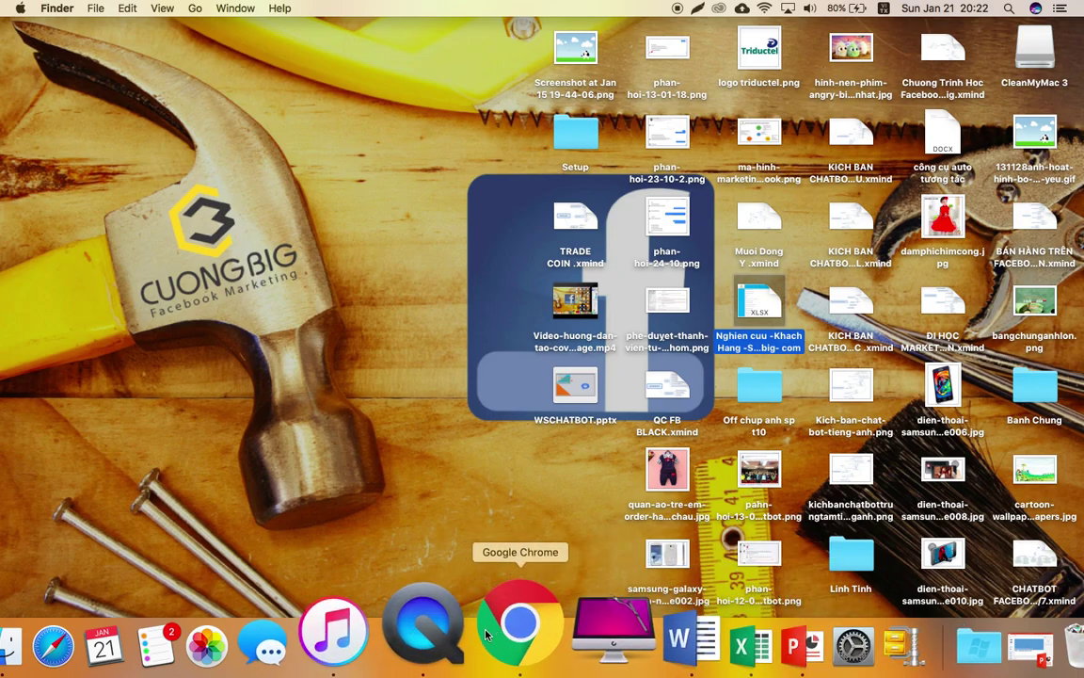
left_click(456, 636)
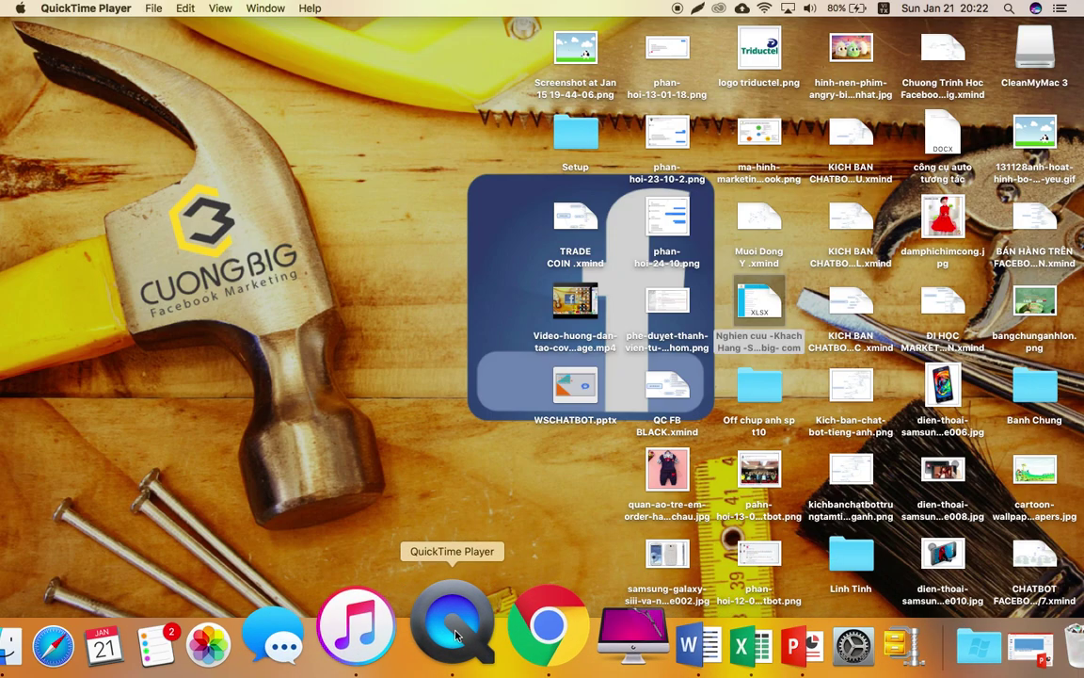